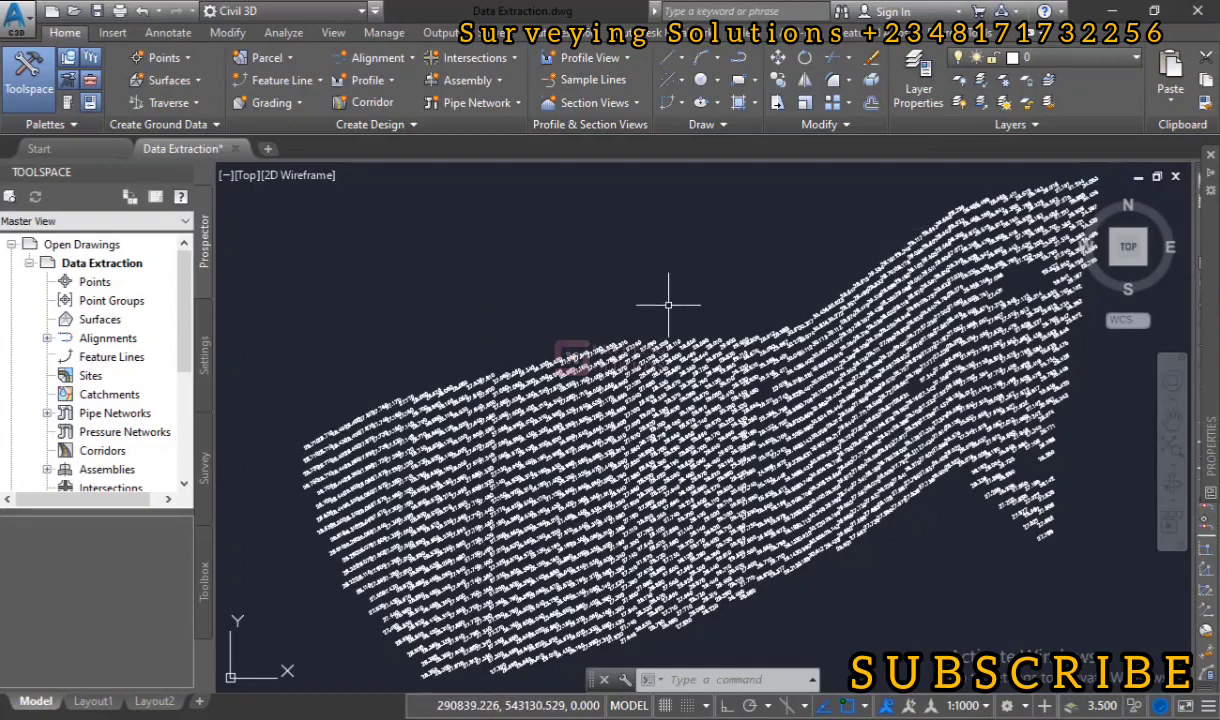
- Examine the elevation text labels across the survey drawing and their object properties
scroll(690, 383, up, 8)
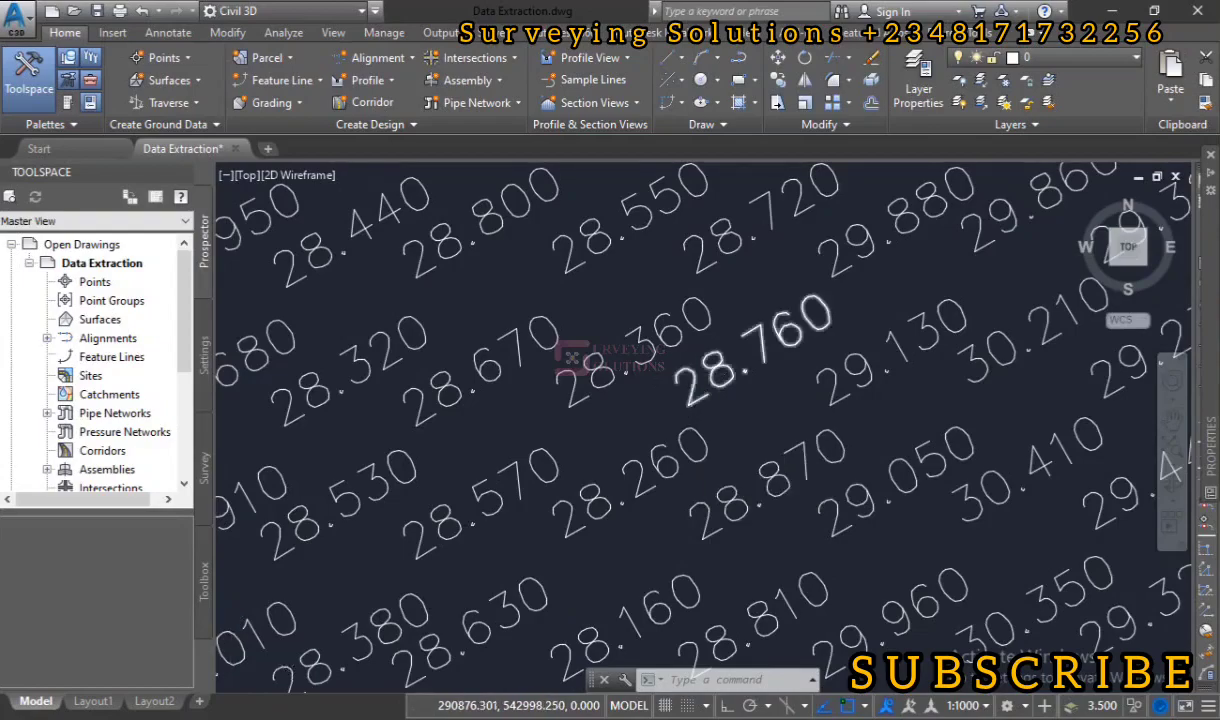
scroll(690, 380, down, 8)
scroll(690, 373, down, 3)
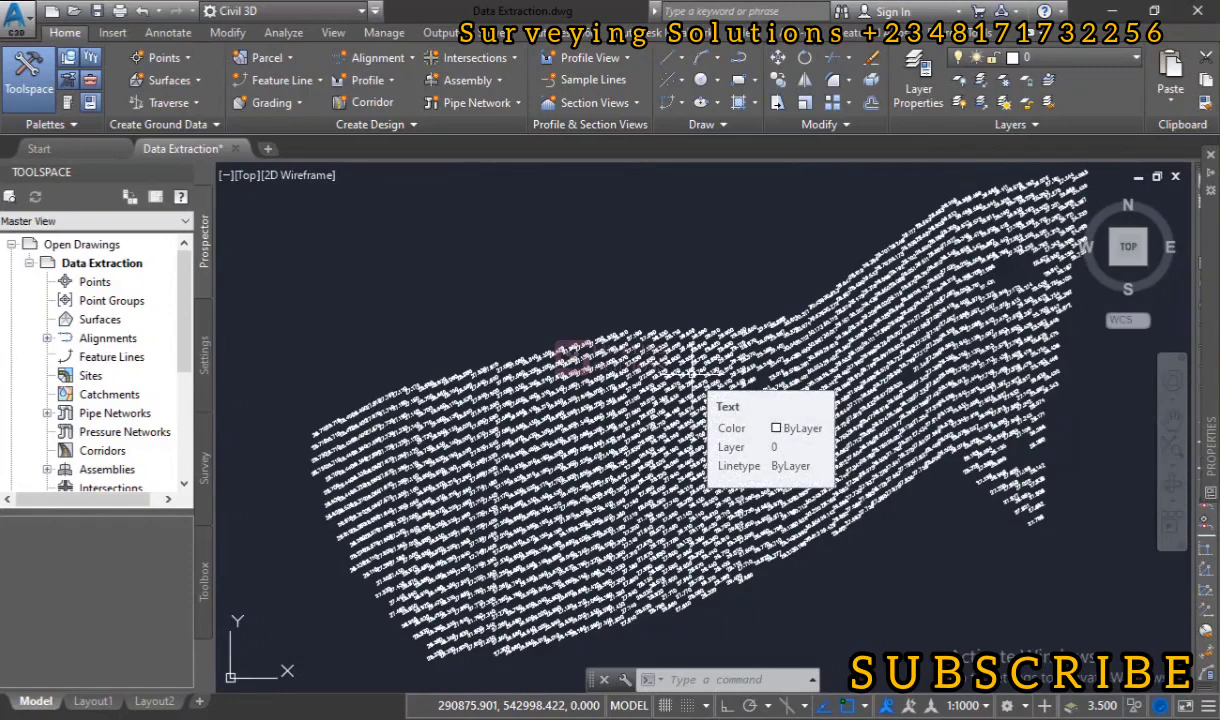
scroll(660, 350, up, 5)
scroll(660, 350, down, 10)
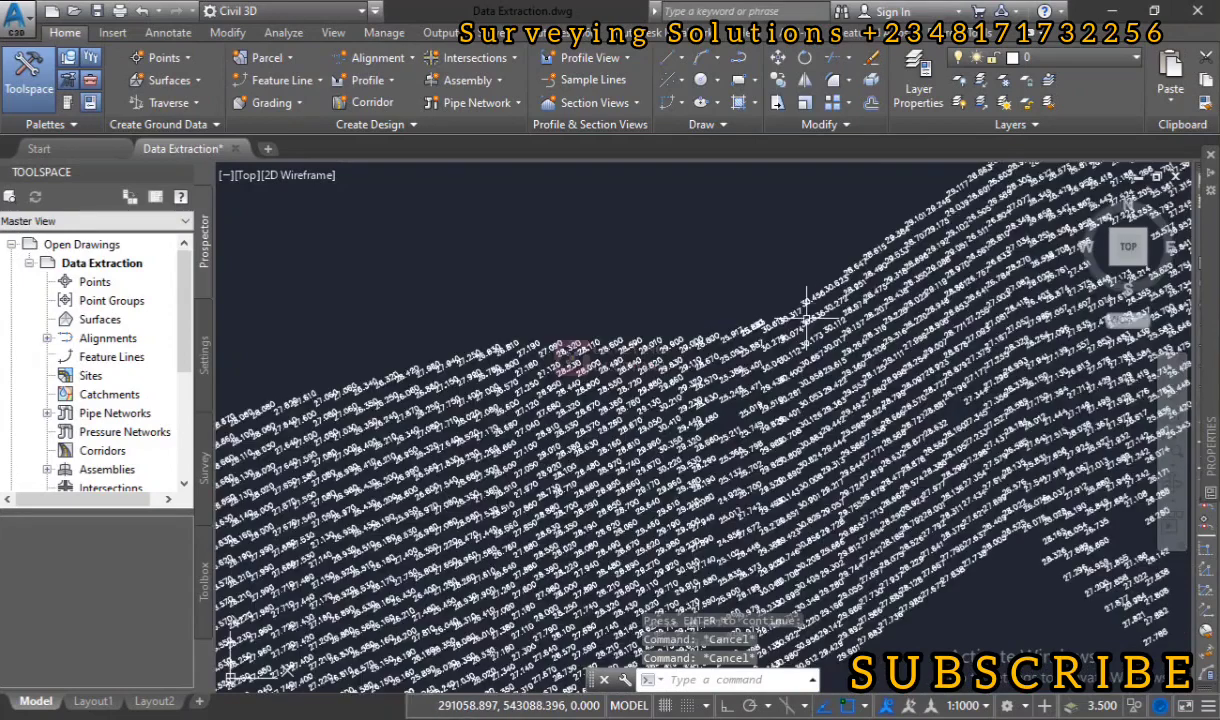
scroll(787, 330, up, 5)
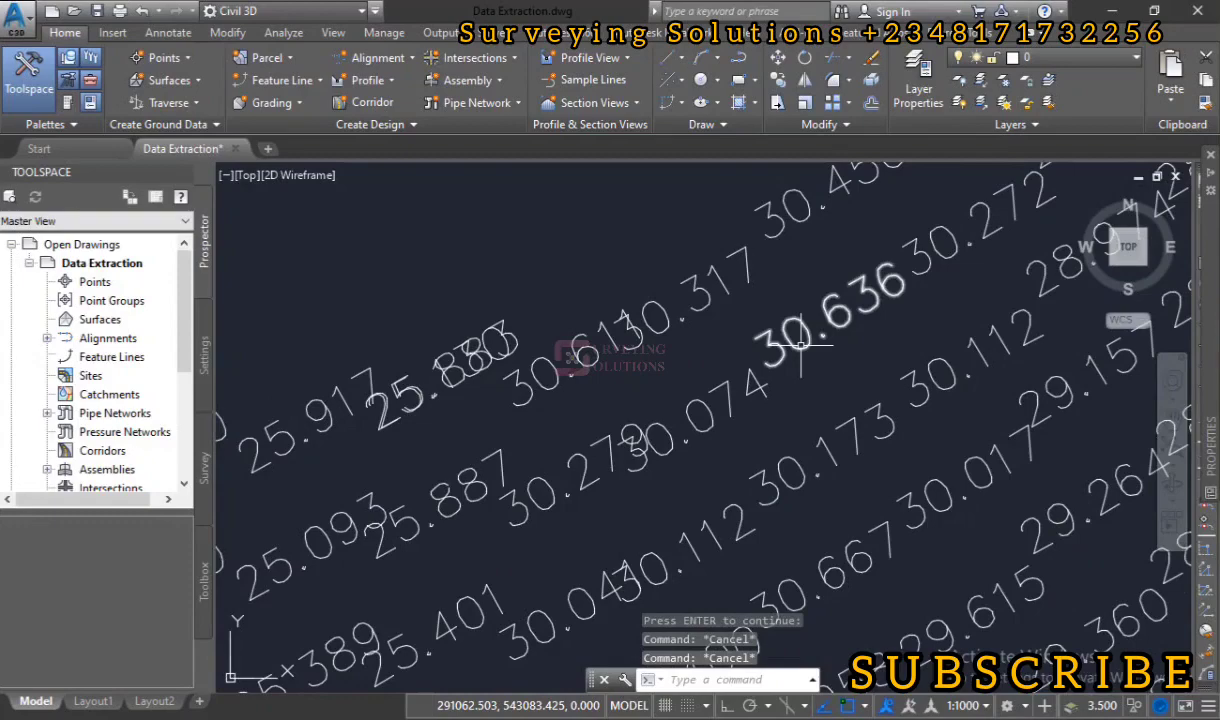
mouse_move(800, 345)
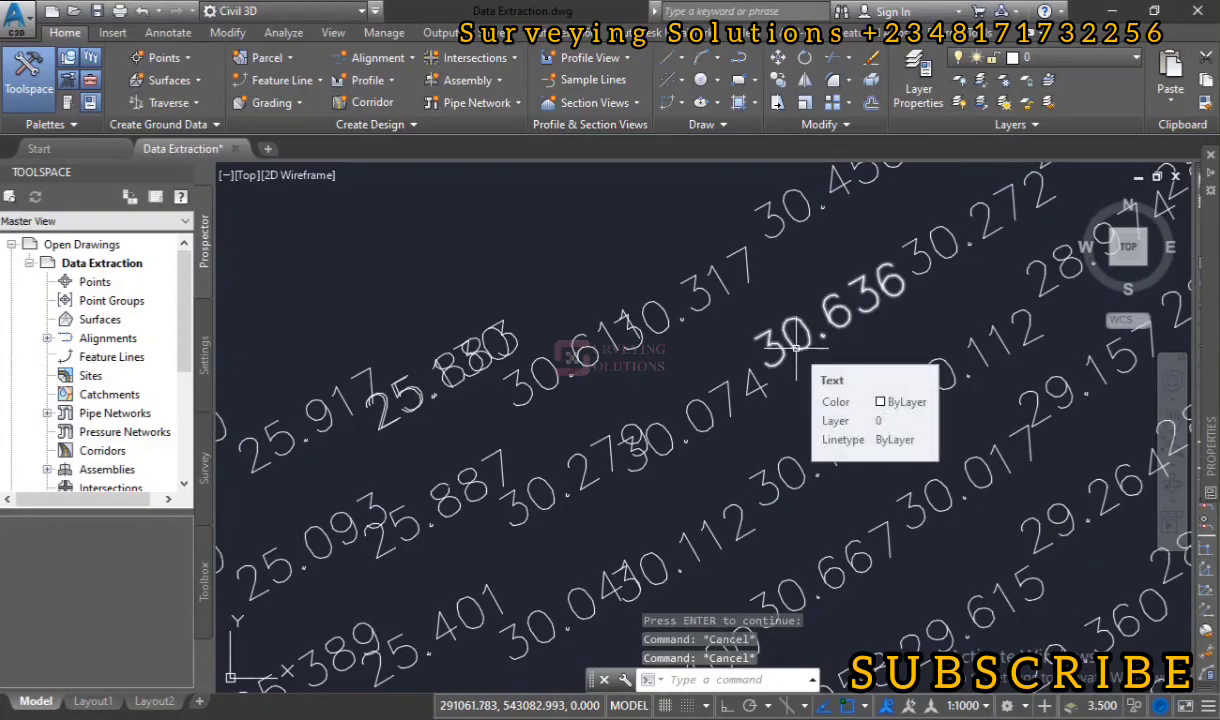
key(Escape)
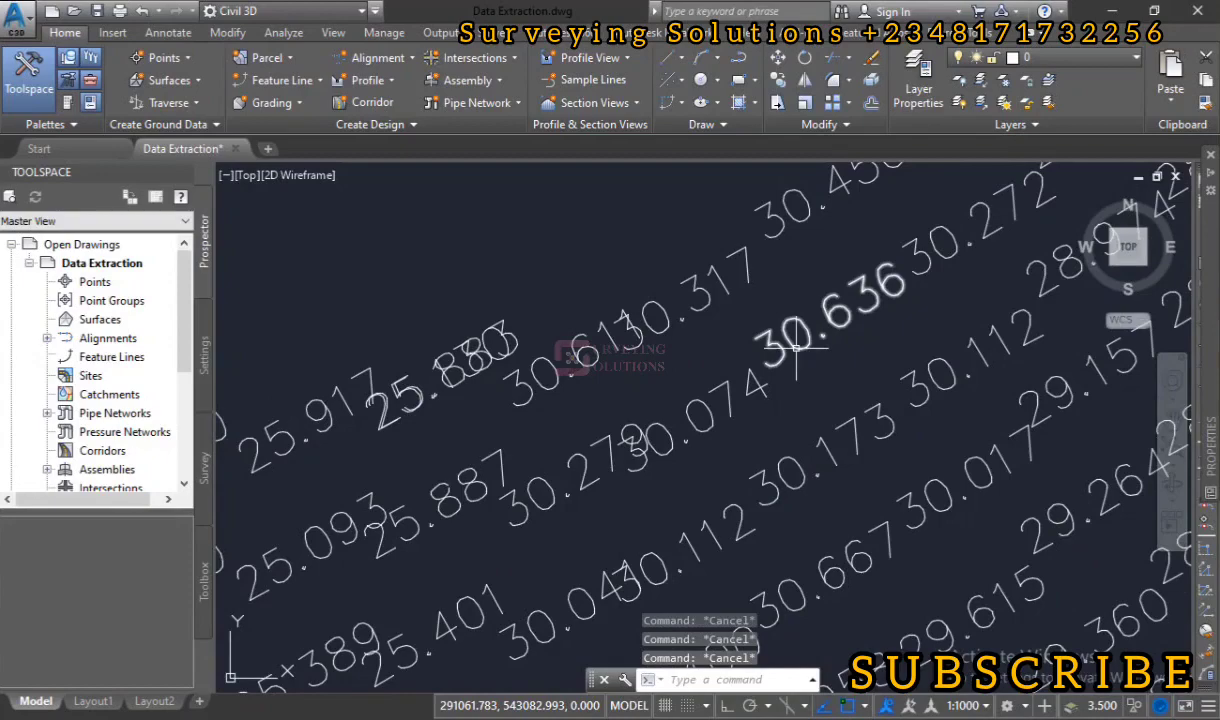
text(x)
key(Return)
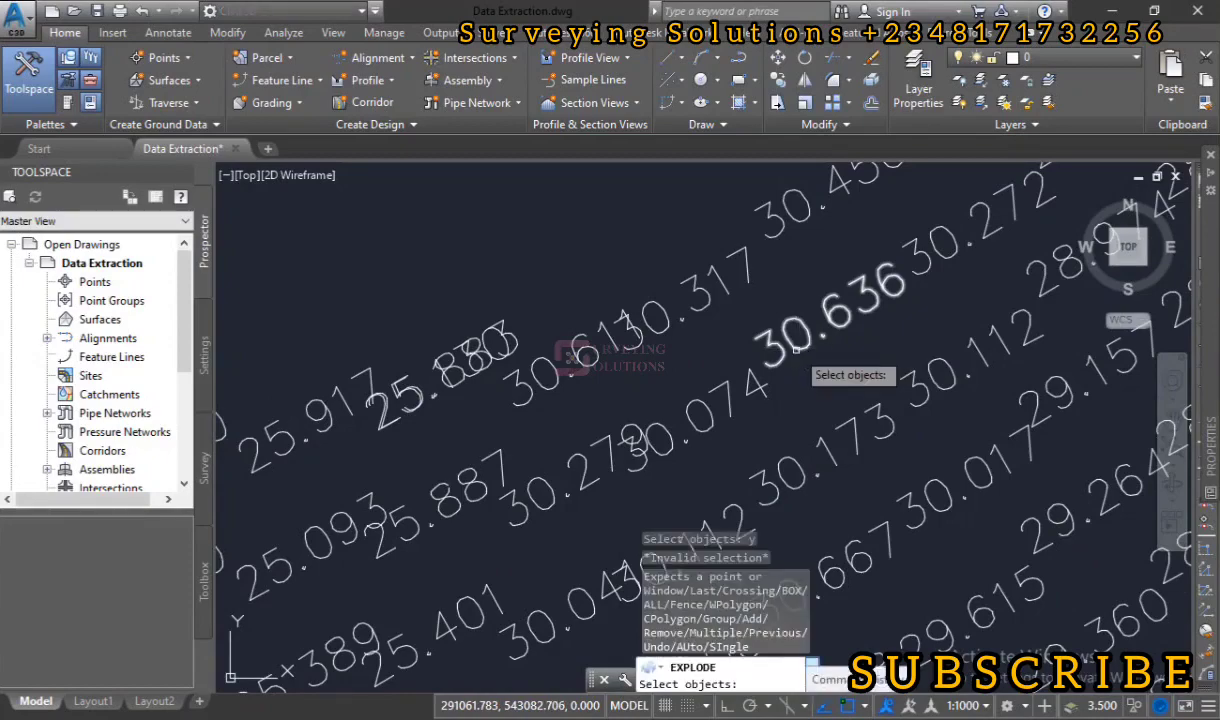
key(Escape)
- Start the DATAEXTRACTION command and choose to create a new data extraction
text(z)
key(Return)
text(e)
key(Return)
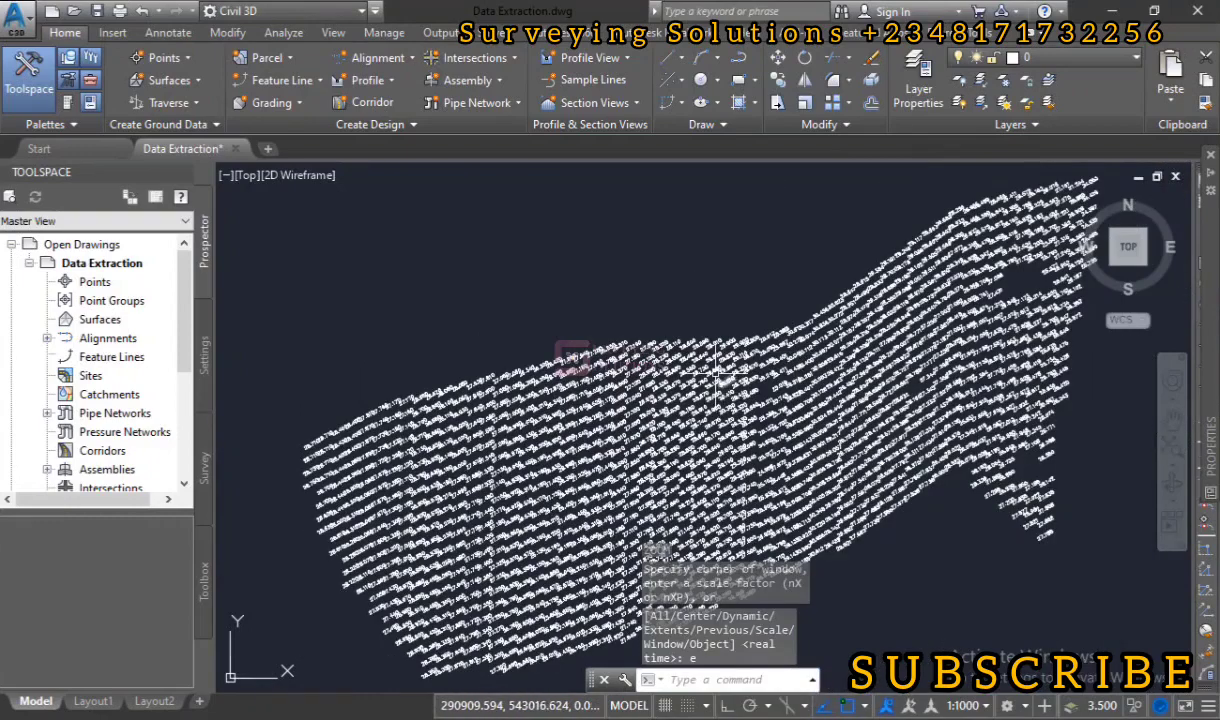
text(d)
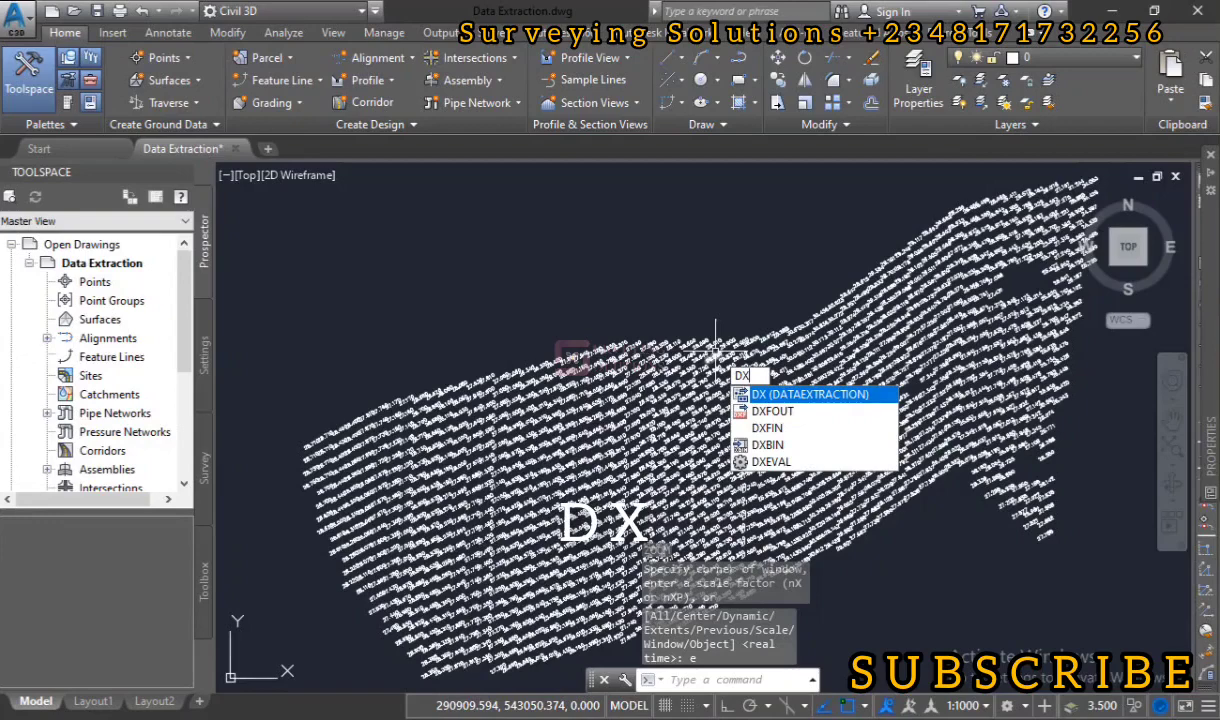
key(Return)
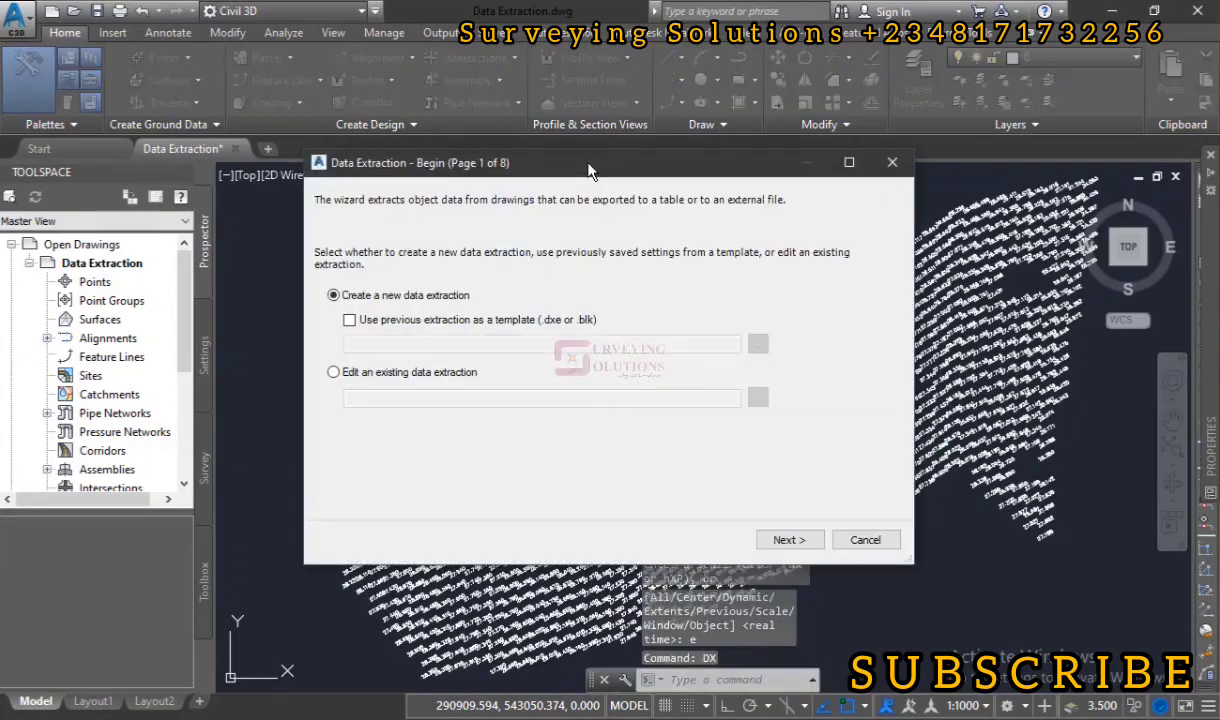
drag(568, 197, 616, 87)
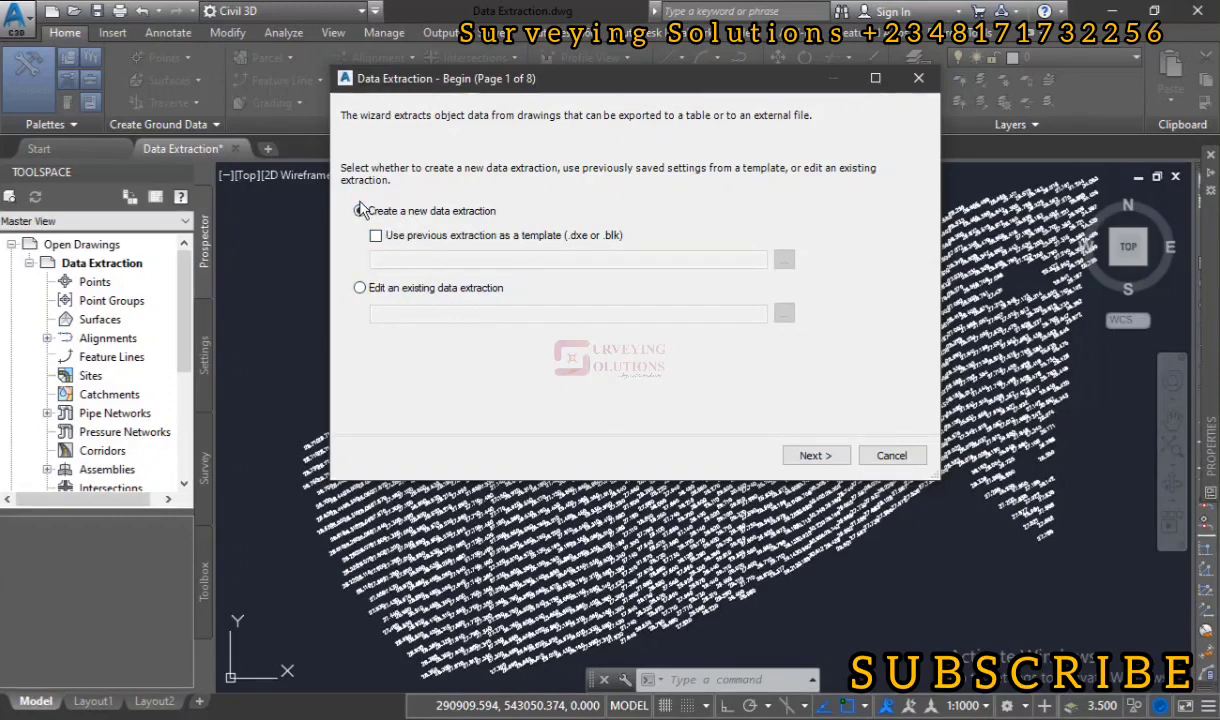
click(830, 458)
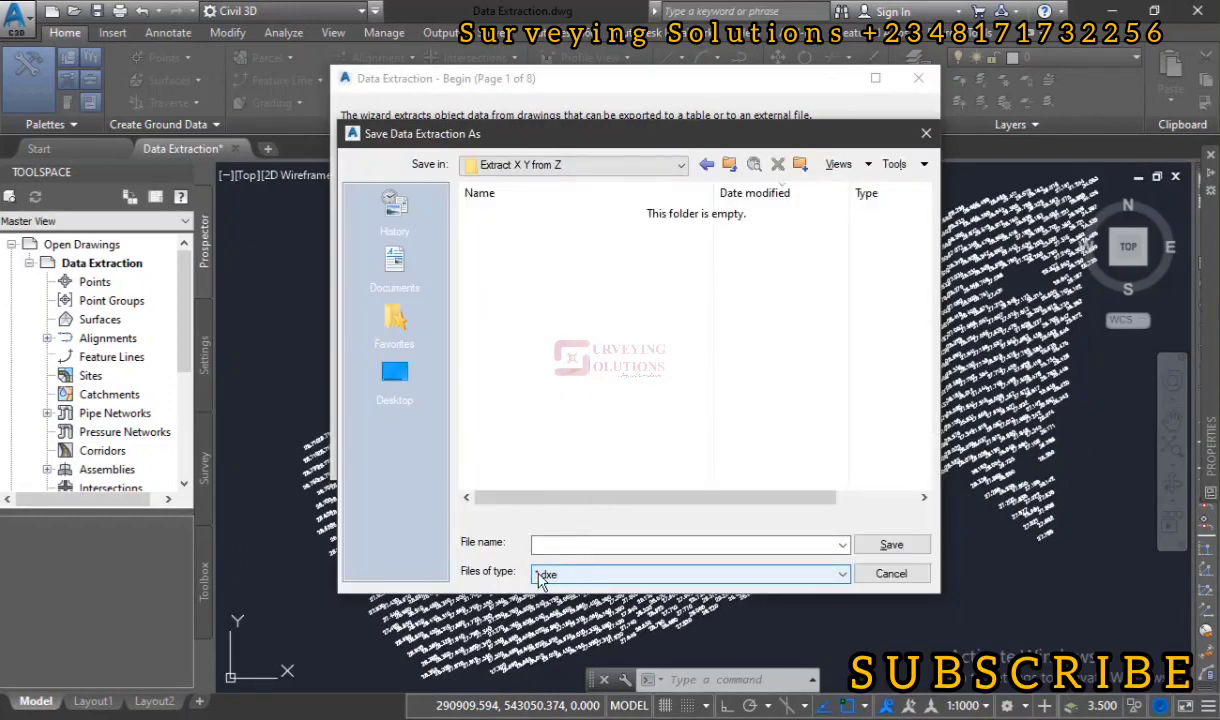
- Save the data extraction as "Dataaaa Extraction" in .dxe format in the "Extract X Y from Z" folder
click(575, 543)
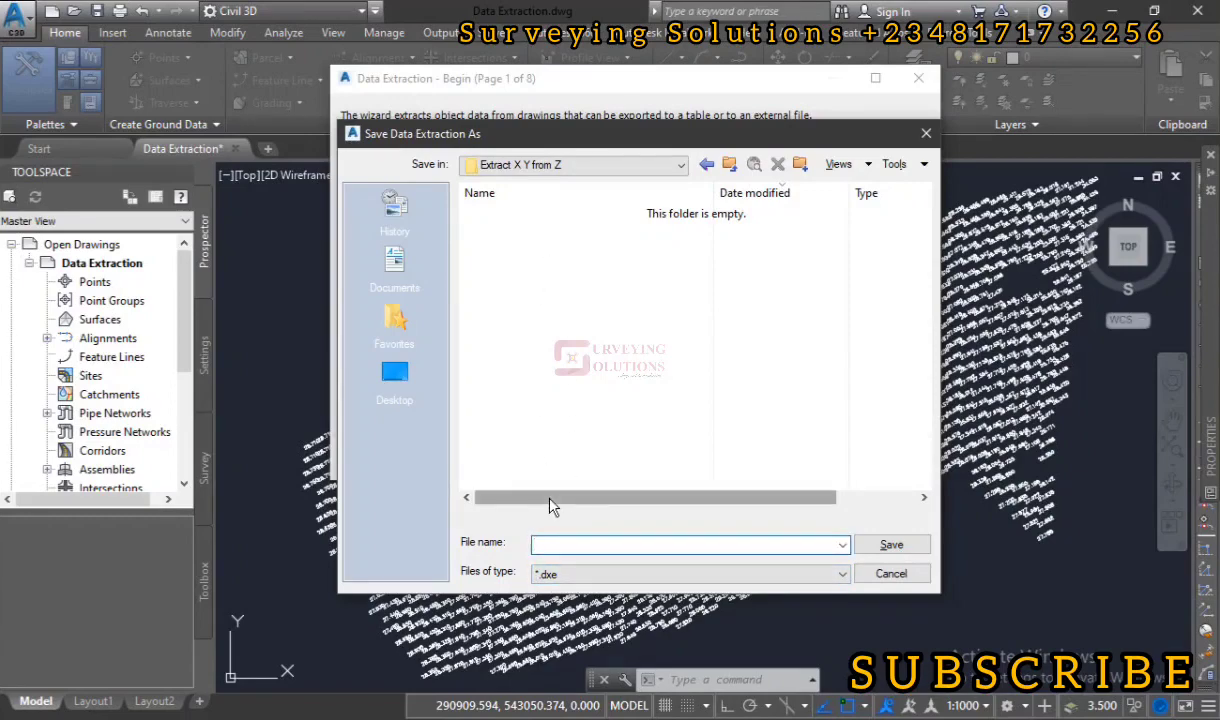
text(Dataaaa Extraction)
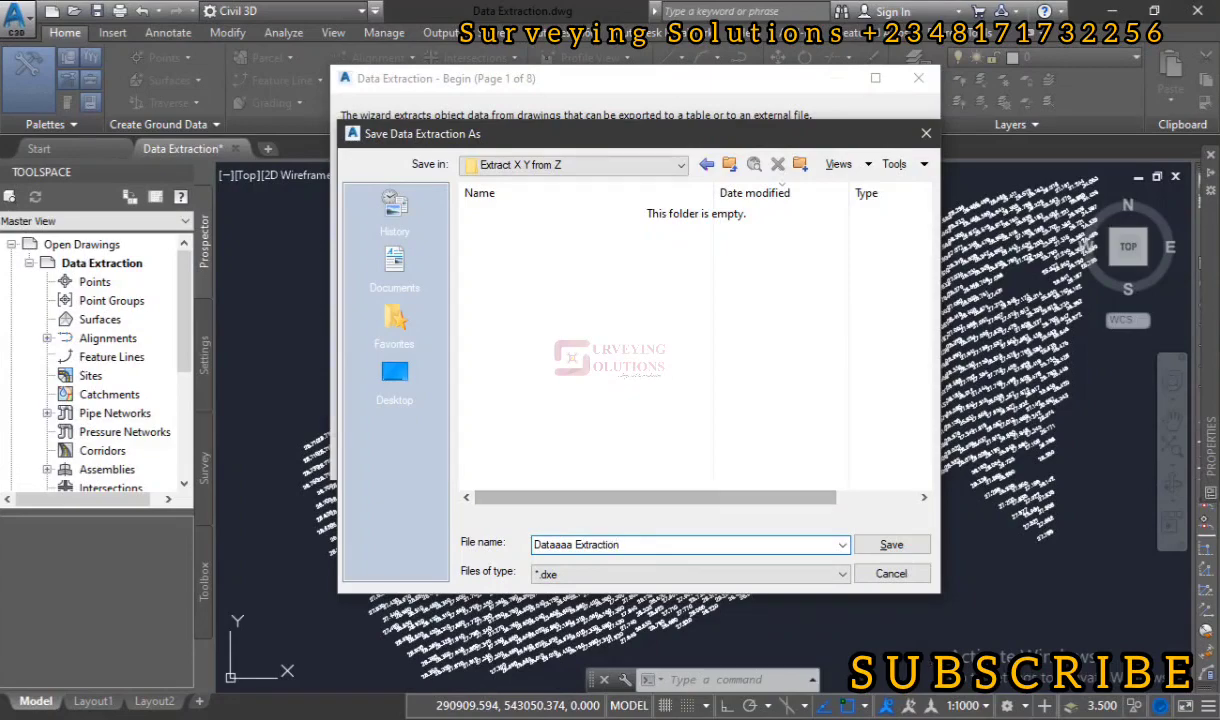
click(631, 576)
click(631, 590)
click(887, 546)
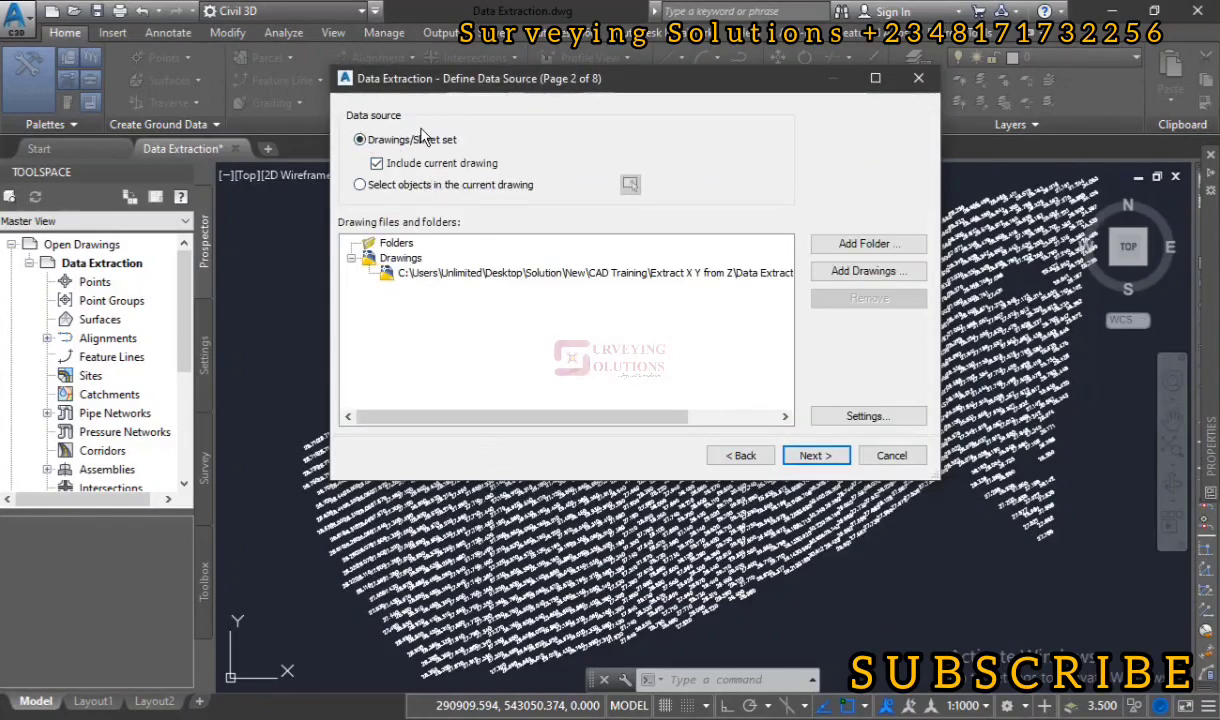
- Accept Drawings/Sheet set with the current drawing included as the data source
drag(621, 90, 302, 239)
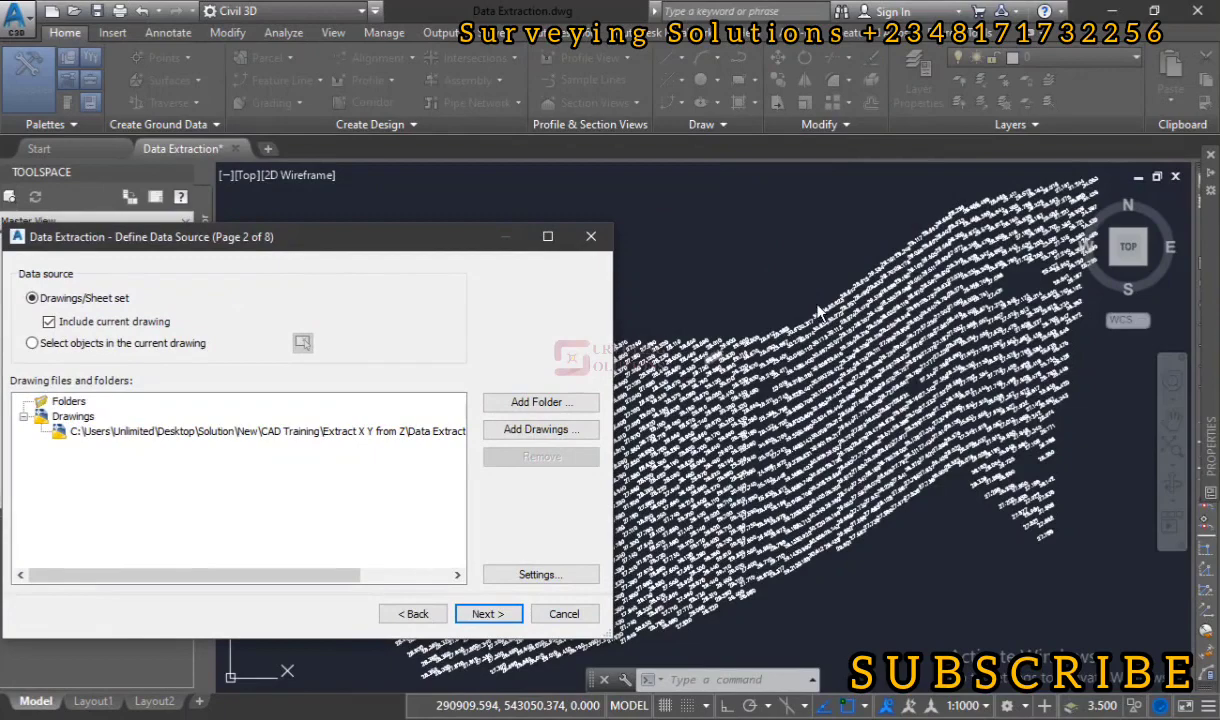
drag(270, 232, 617, 206)
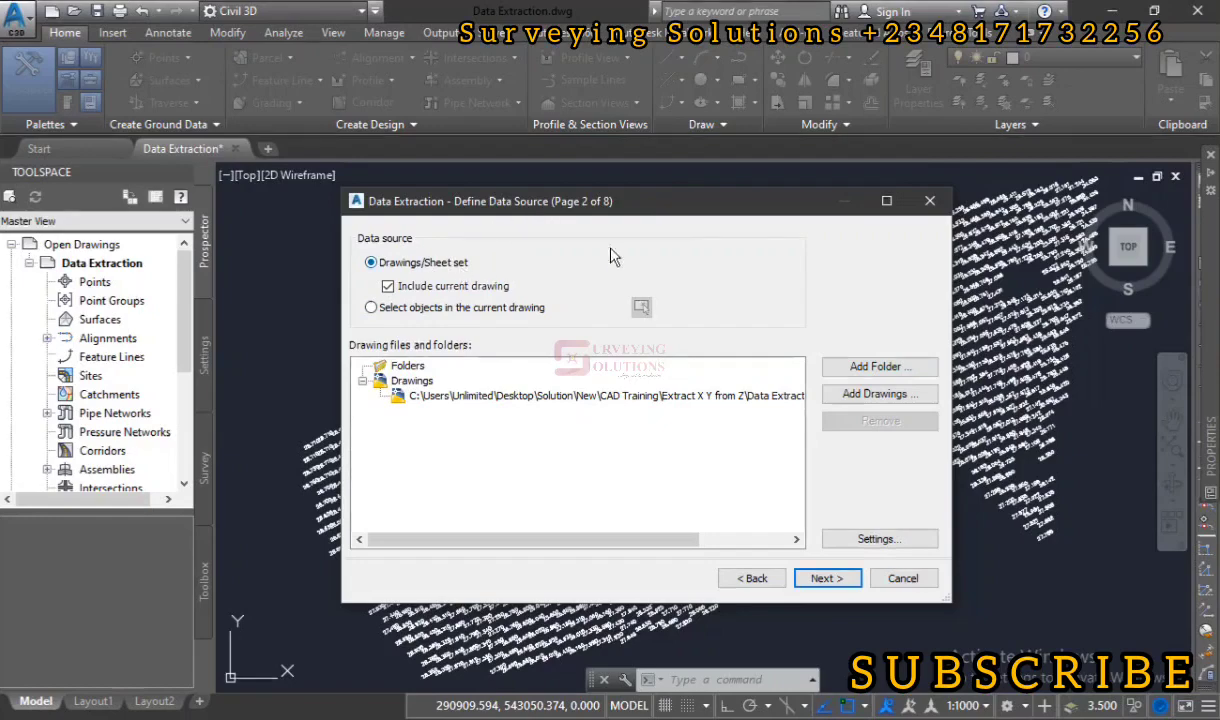
drag(665, 197, 480, 193)
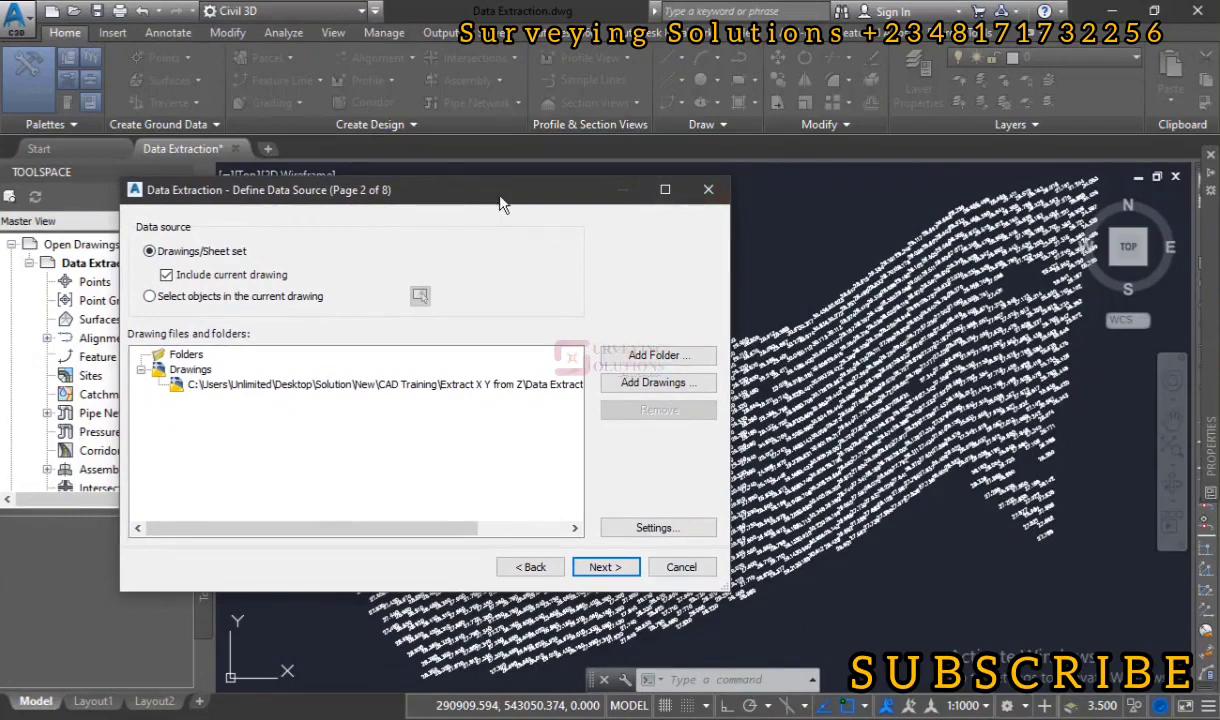
drag(470, 194, 655, 170)
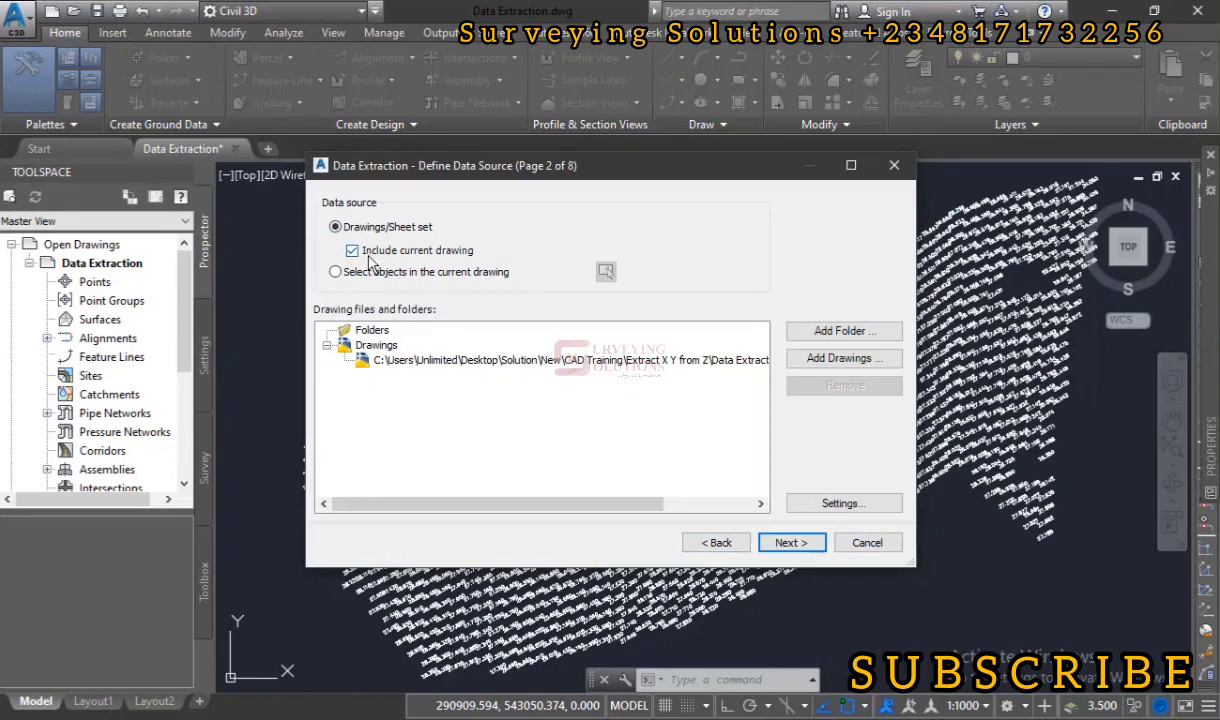
click(786, 546)
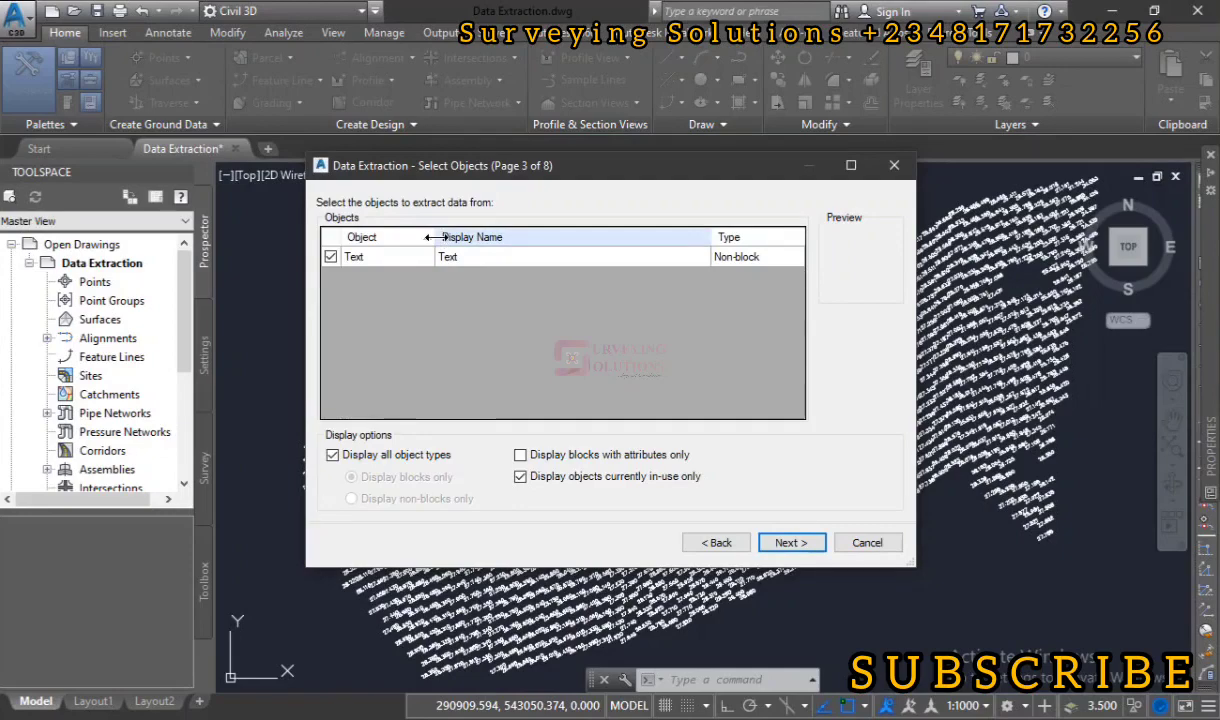
- Accept Text as the object type to extract, keeping all of its properties and categories selected
click(433, 237)
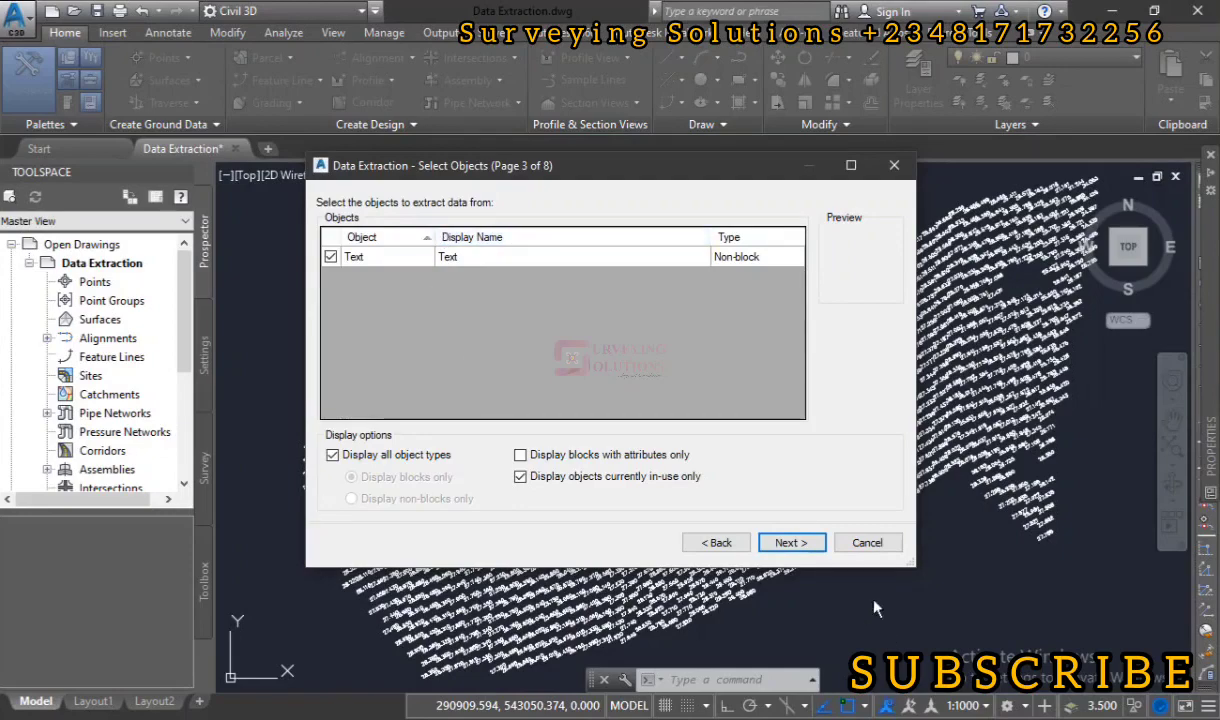
click(800, 543)
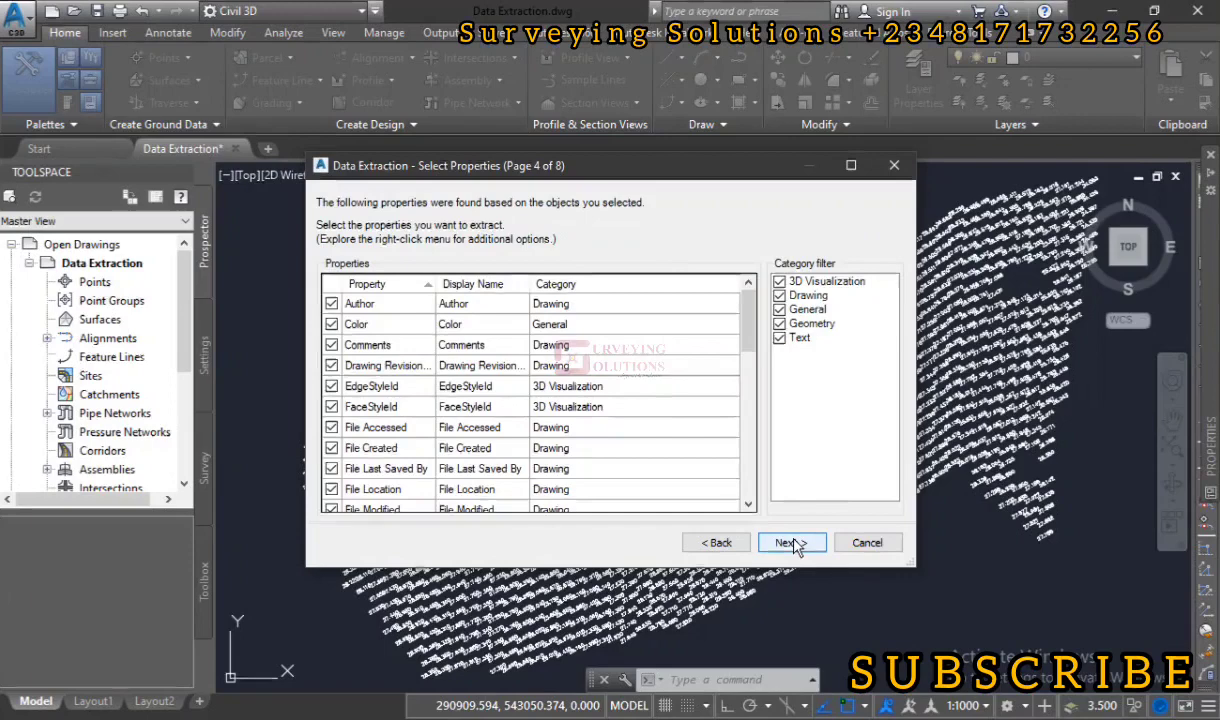
click(792, 543)
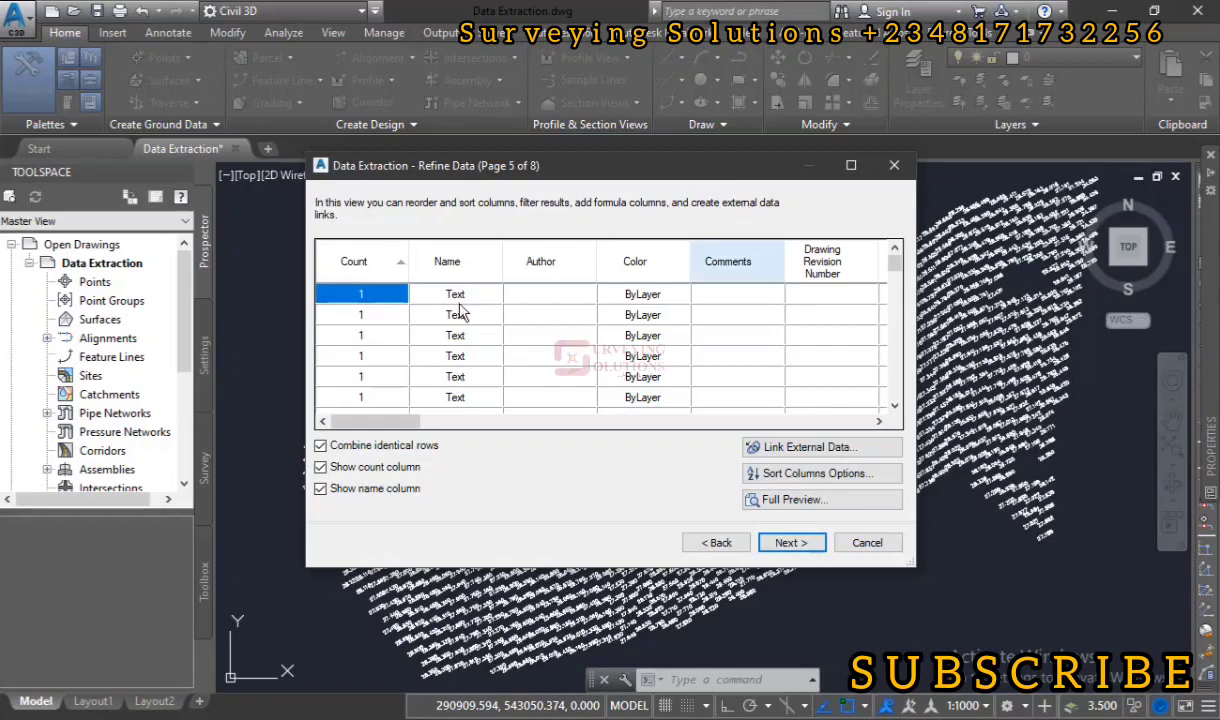
- Review the Position X, Position Y and Value columns of the extracted data and accept the table as it is
drag(378, 425, 700, 447)
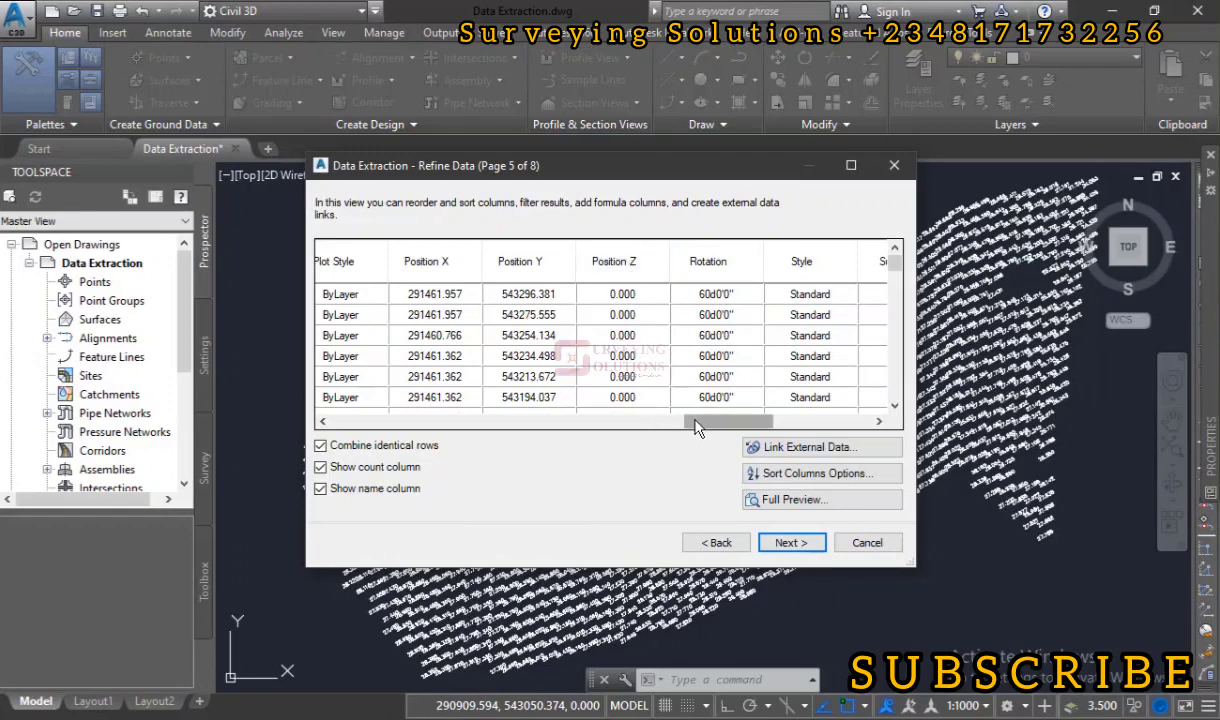
drag(697, 422, 745, 447)
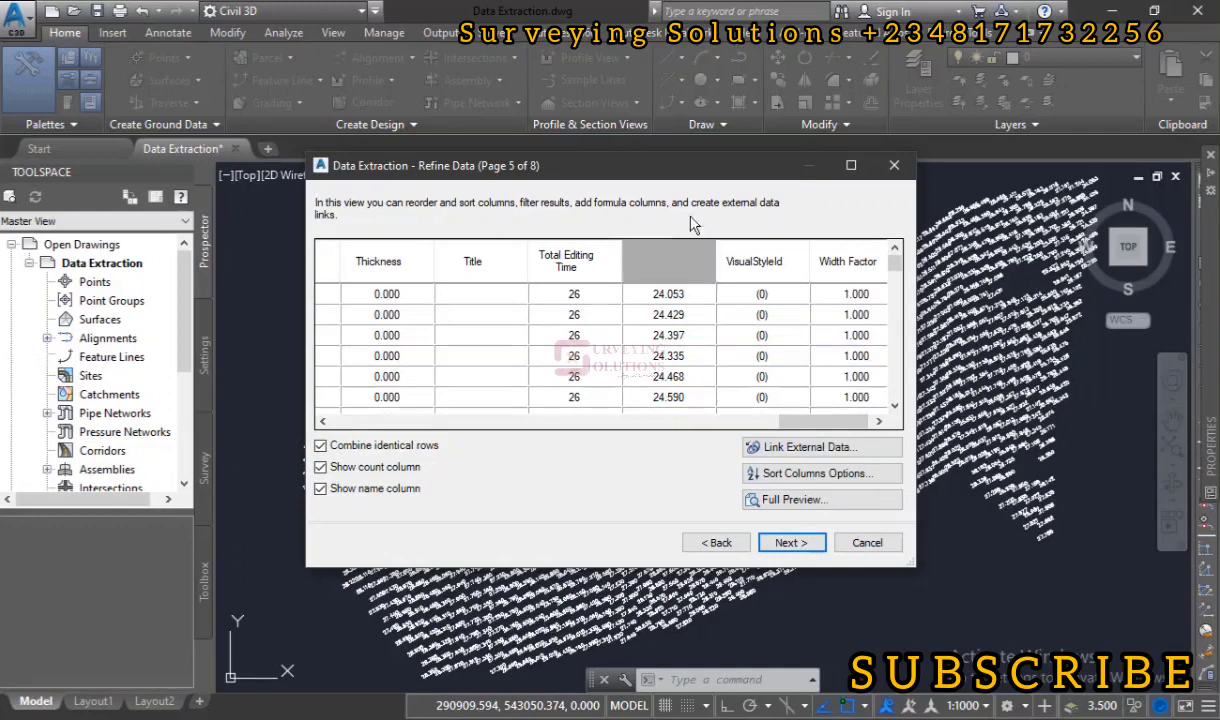
drag(690, 168, 386, 208)
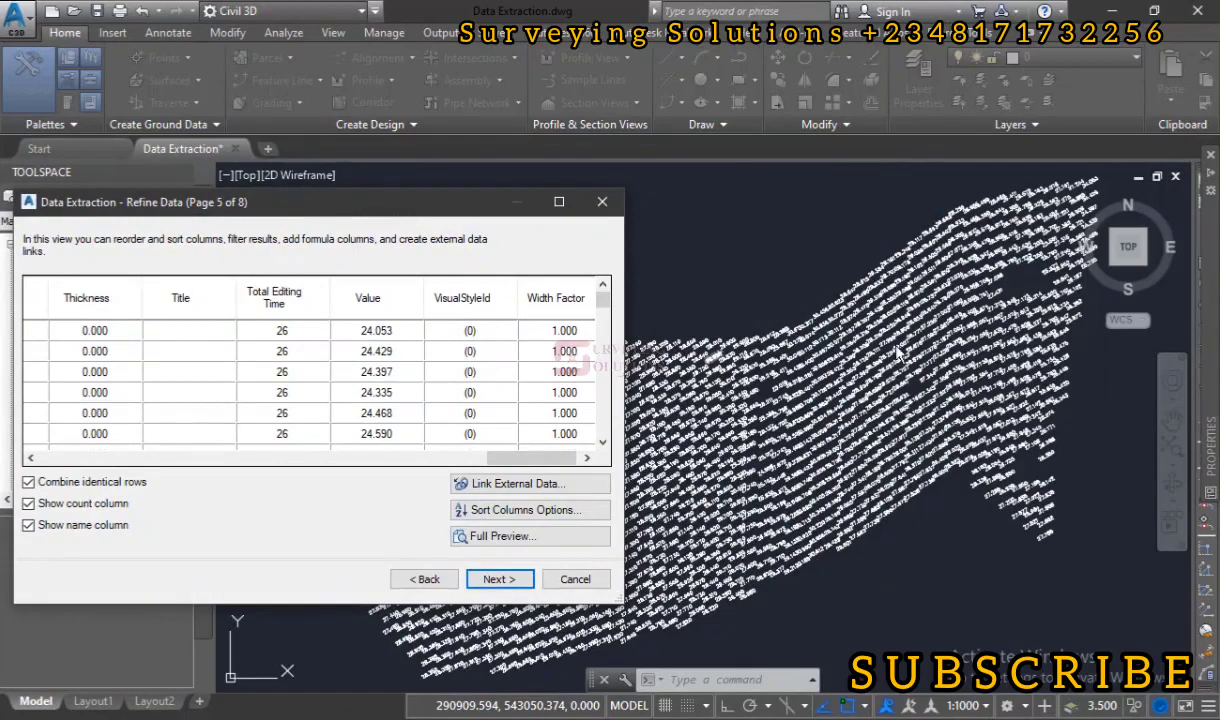
drag(434, 204, 684, 154)
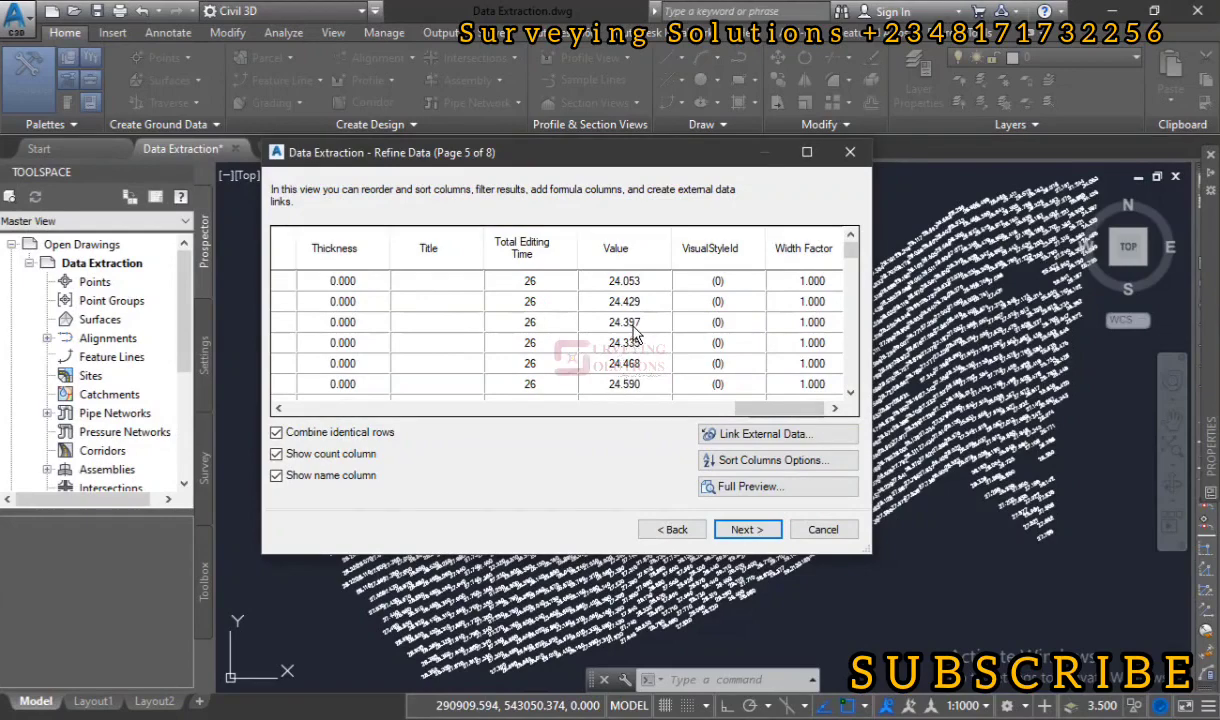
click(744, 530)
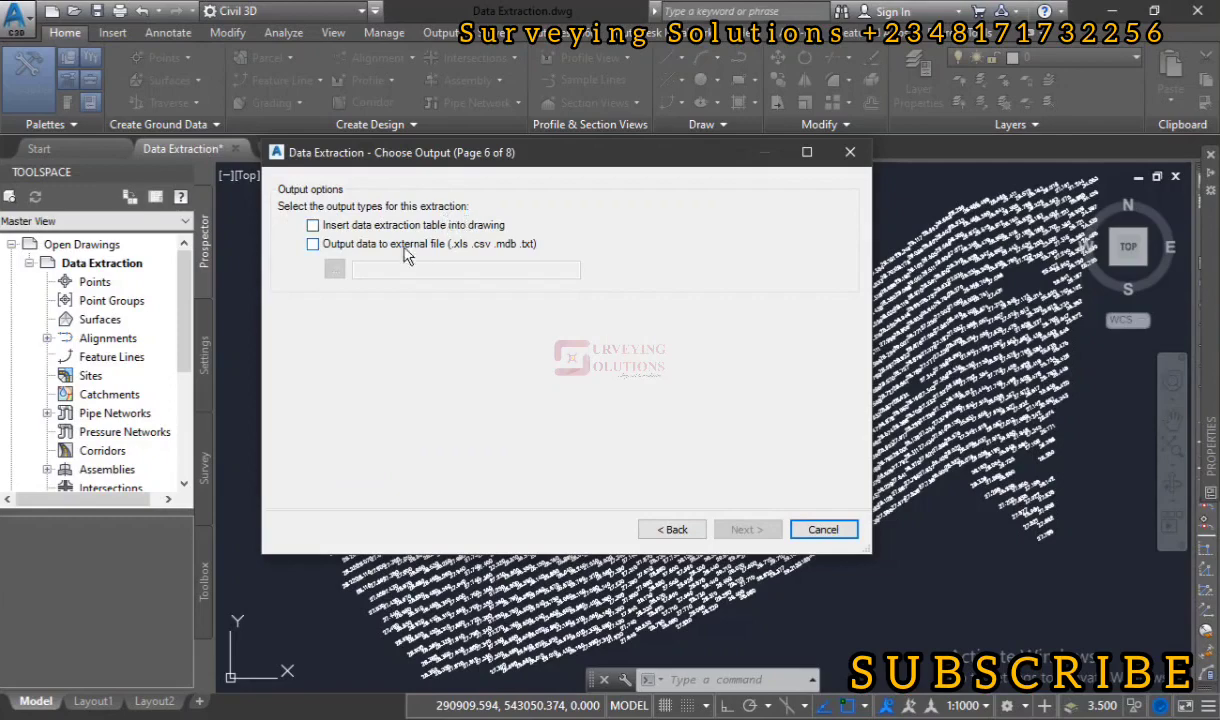
- Output the data to an external file named "Data Extraction SS.csv" in the "Extract X Y from Z" folder and finish the extraction
click(313, 245)
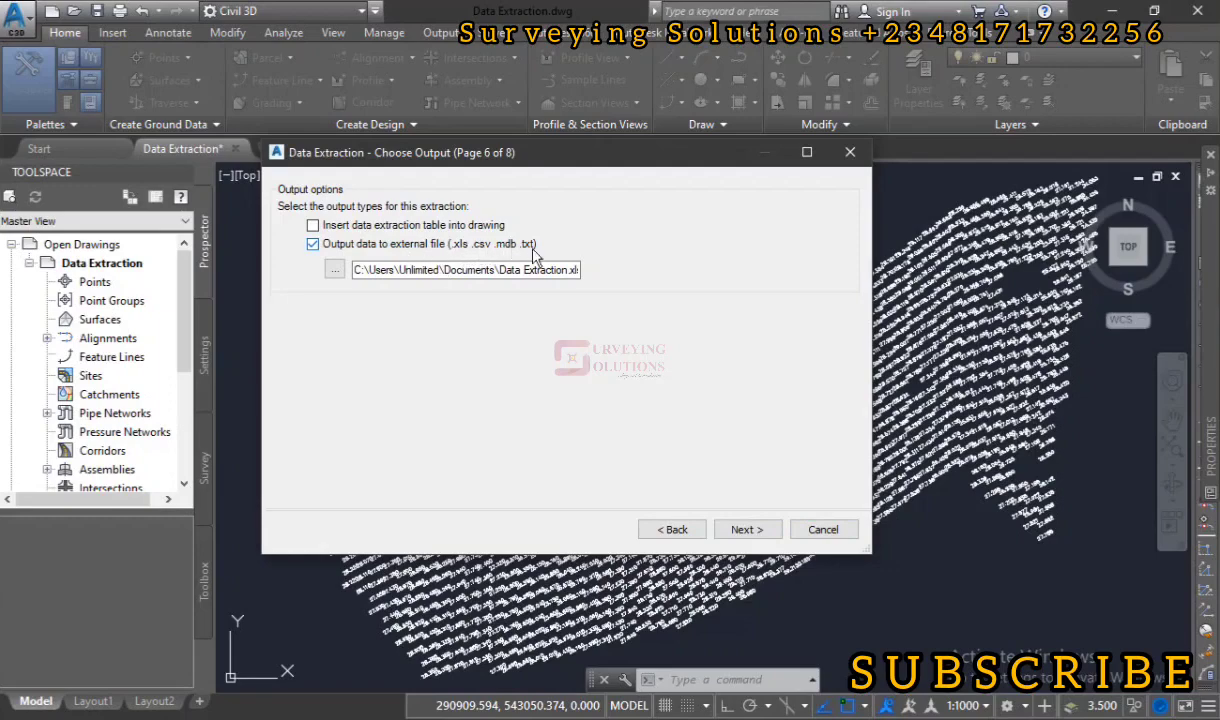
click(335, 271)
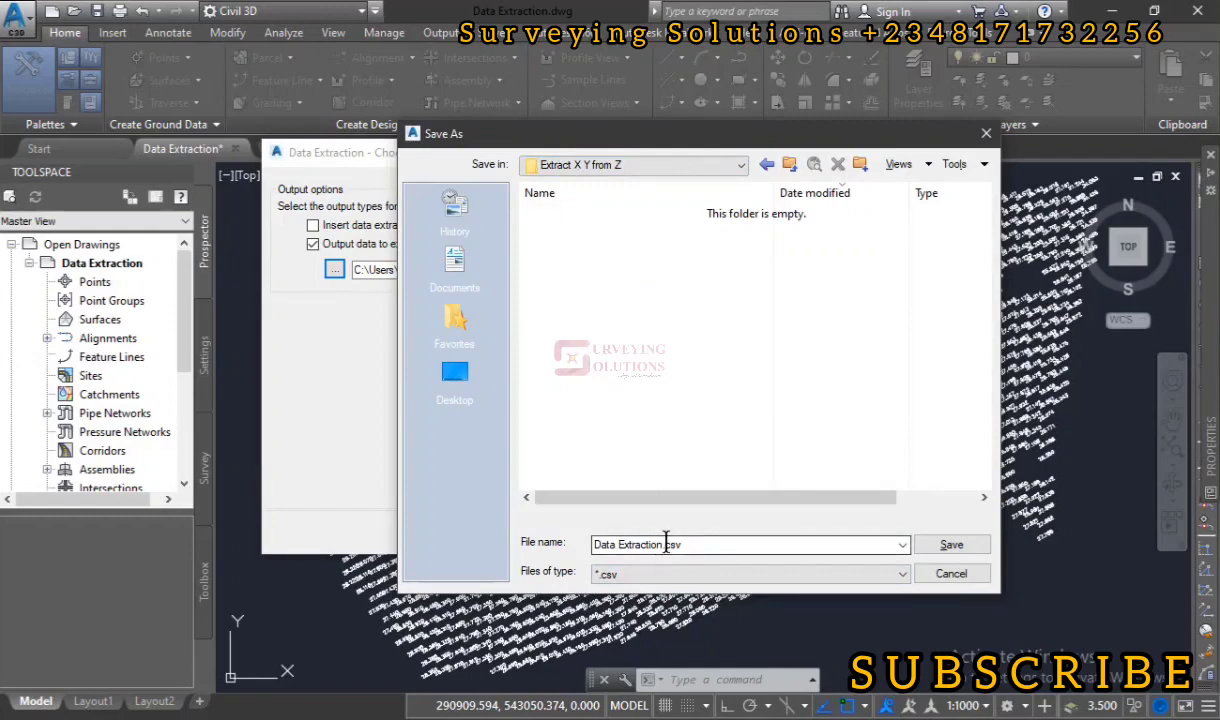
click(659, 575)
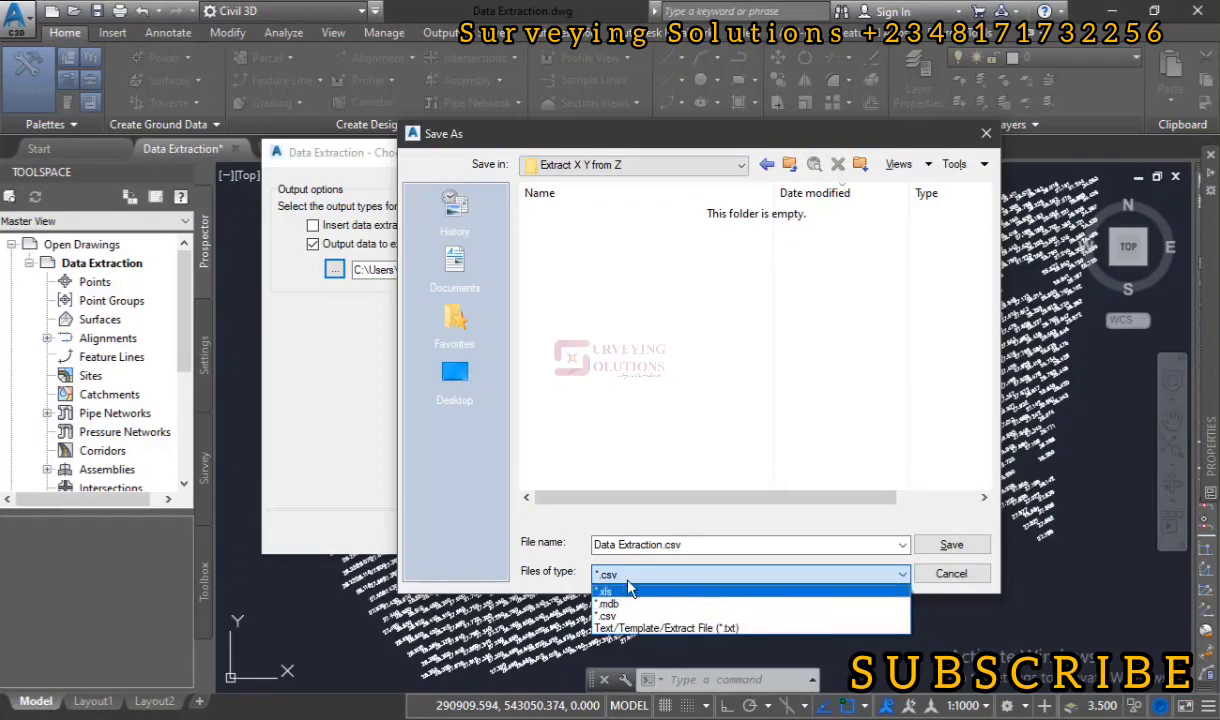
click(670, 400)
double_click(662, 545)
click(662, 545)
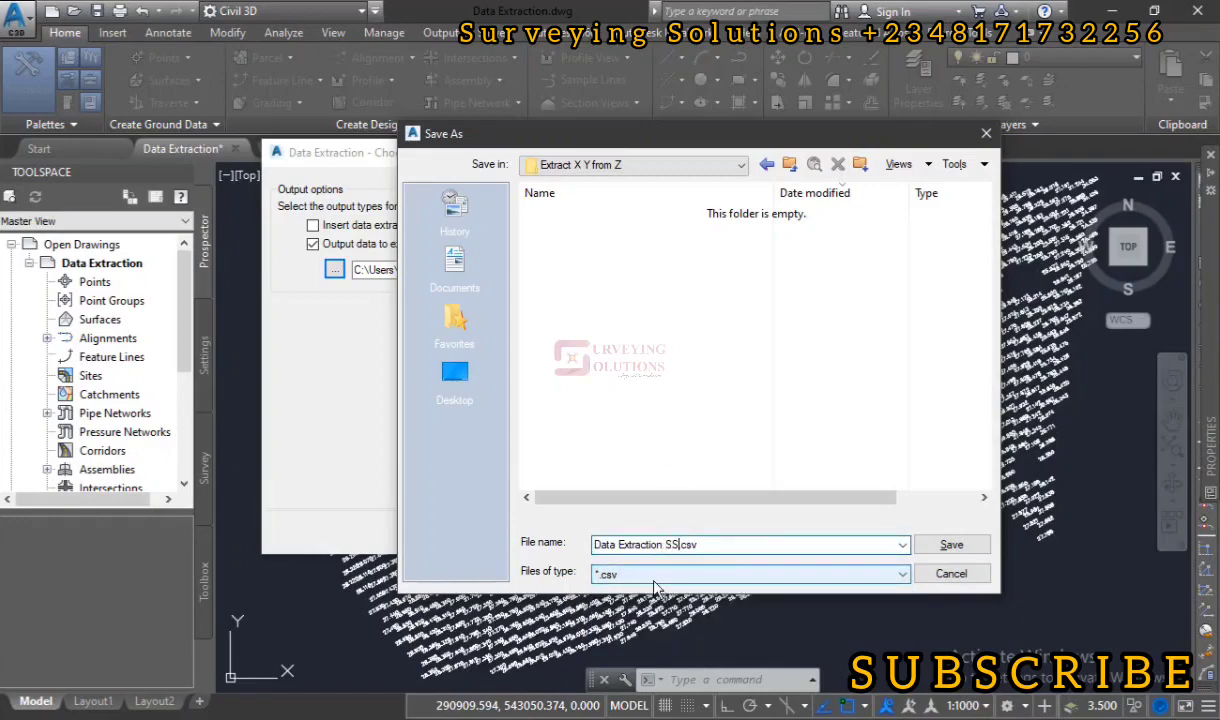
click(951, 546)
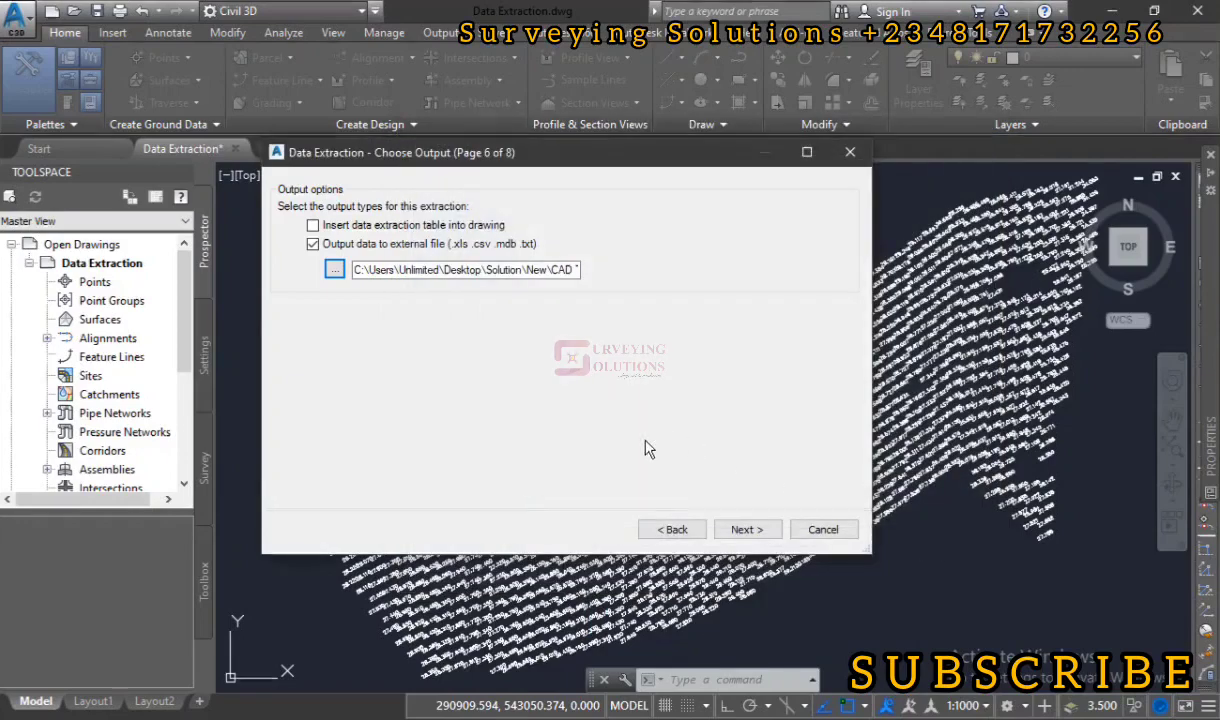
click(743, 532)
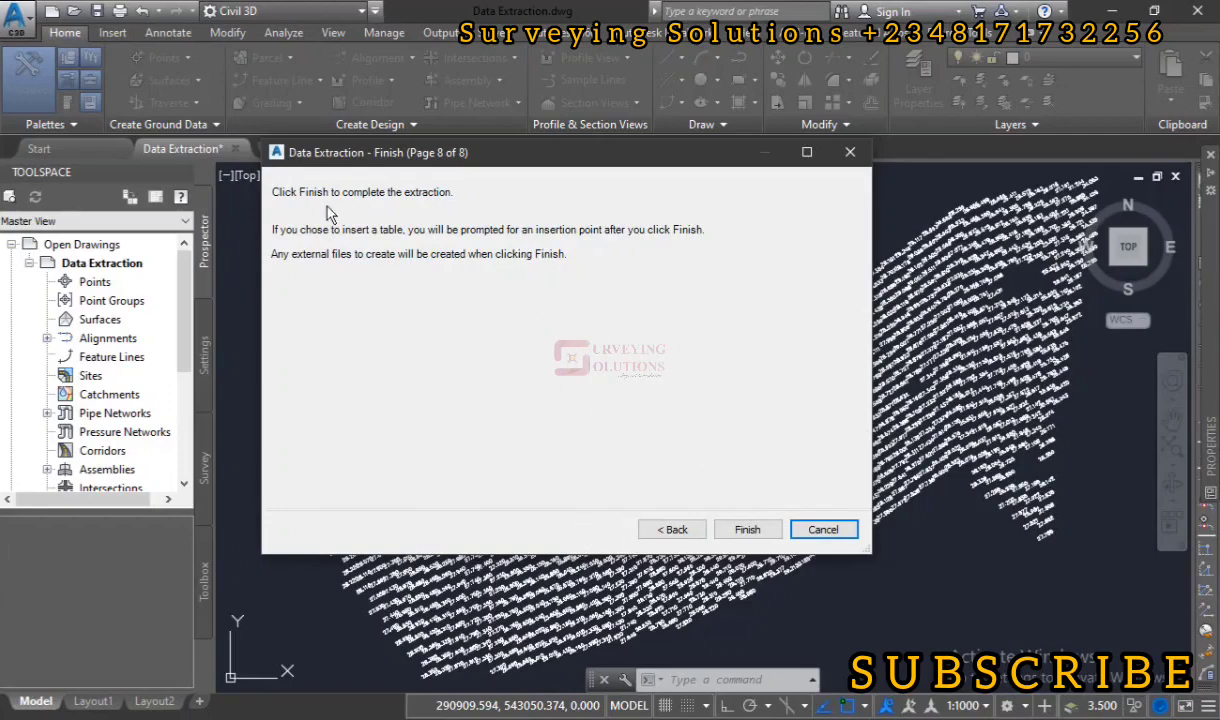
click(748, 532)
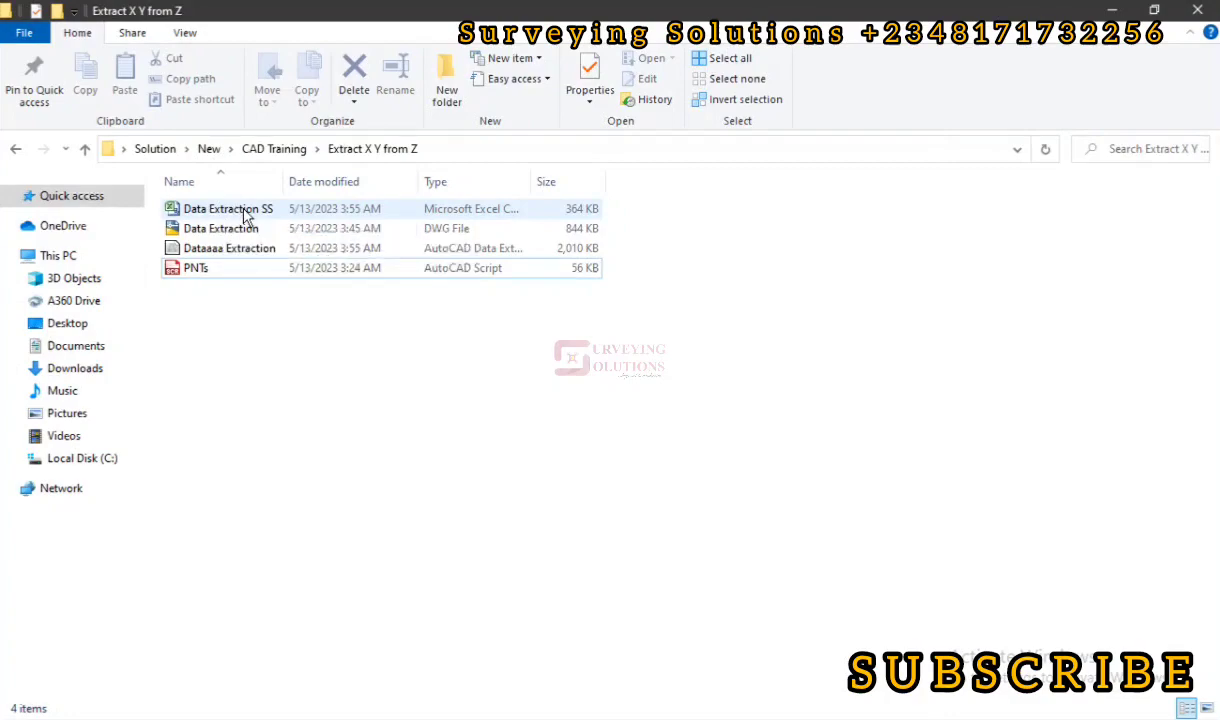
- Open the exported Data Extraction SS file in Excel and copy its Position X, Position Y and Value columns
click(244, 214)
double_click(244, 212)
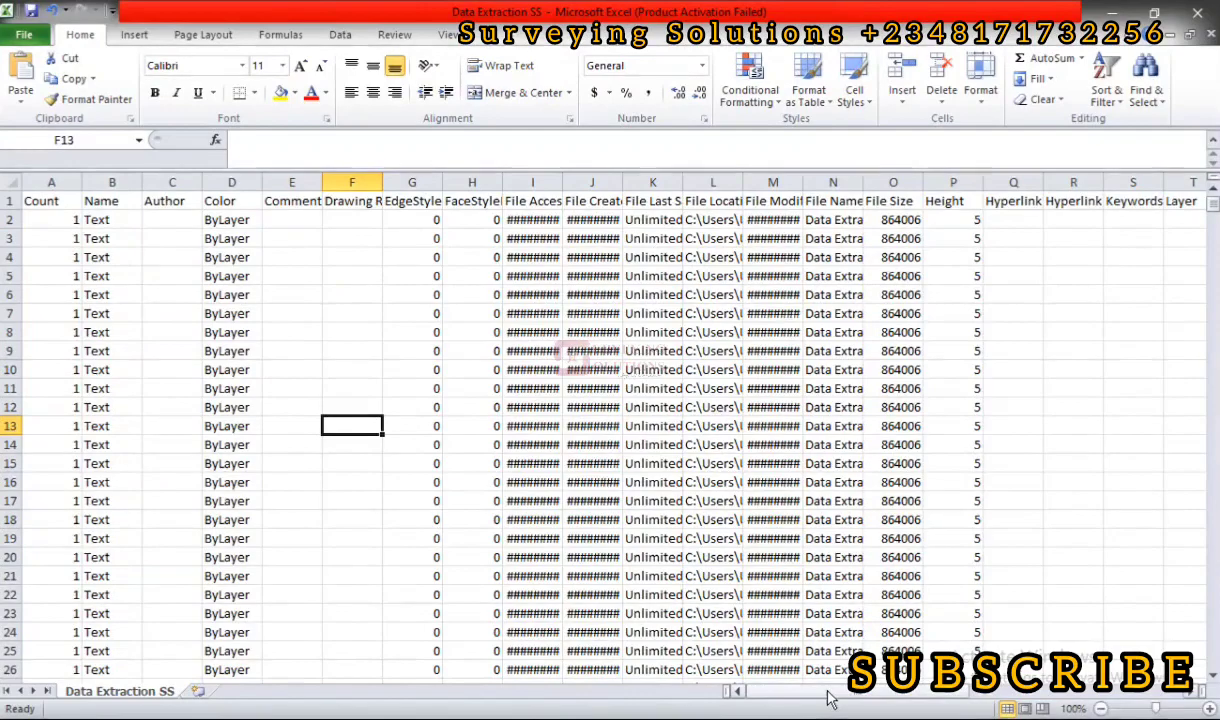
drag(829, 697, 1010, 712)
click(652, 181)
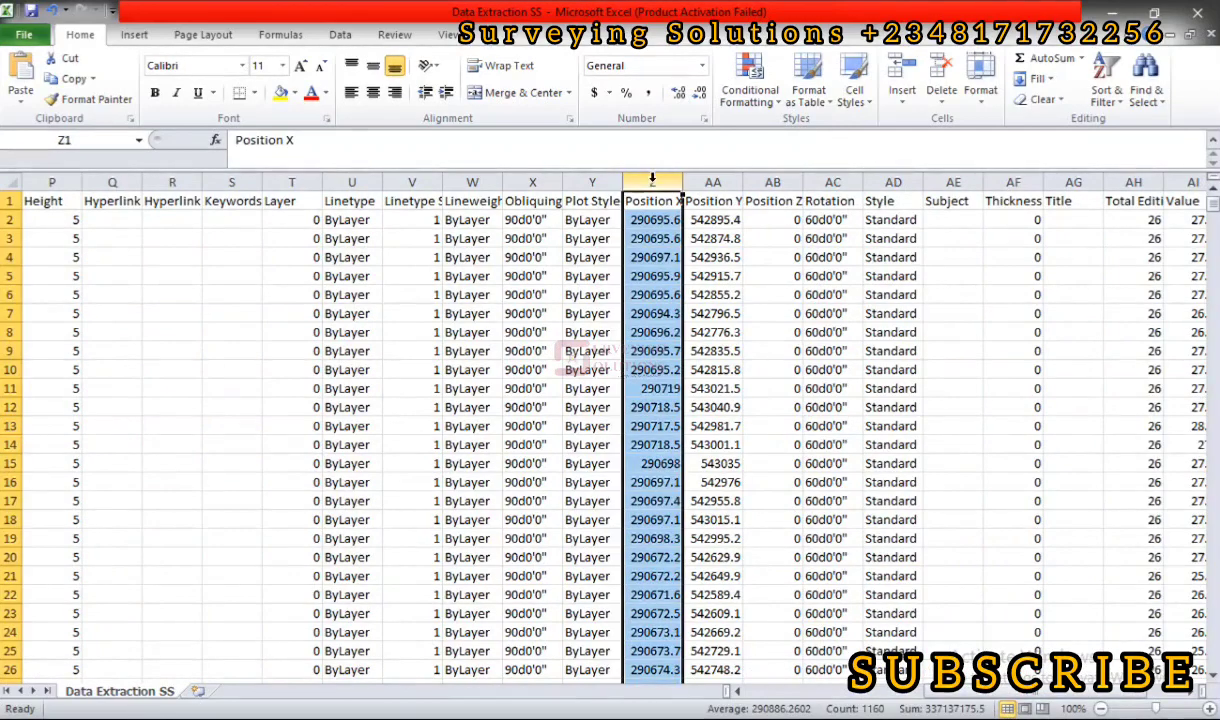
ctrl+click(704, 180)
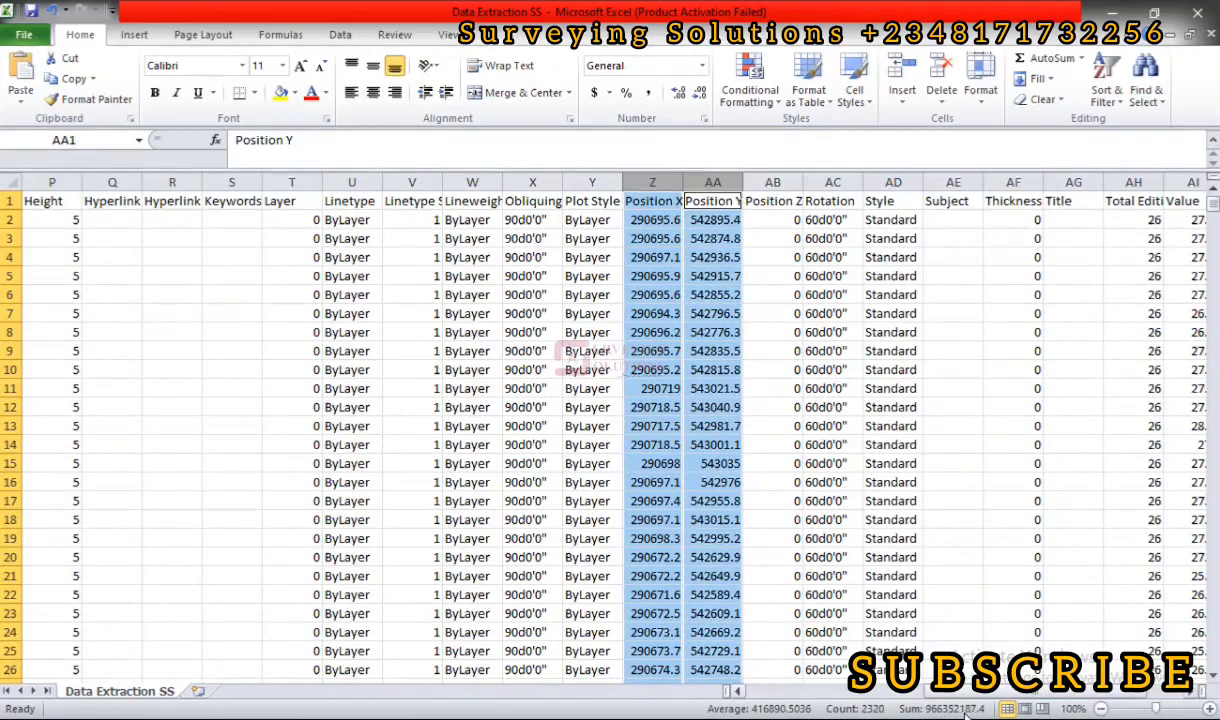
scroll(985, 697, right, 1)
scroll(985, 697, right, 1)
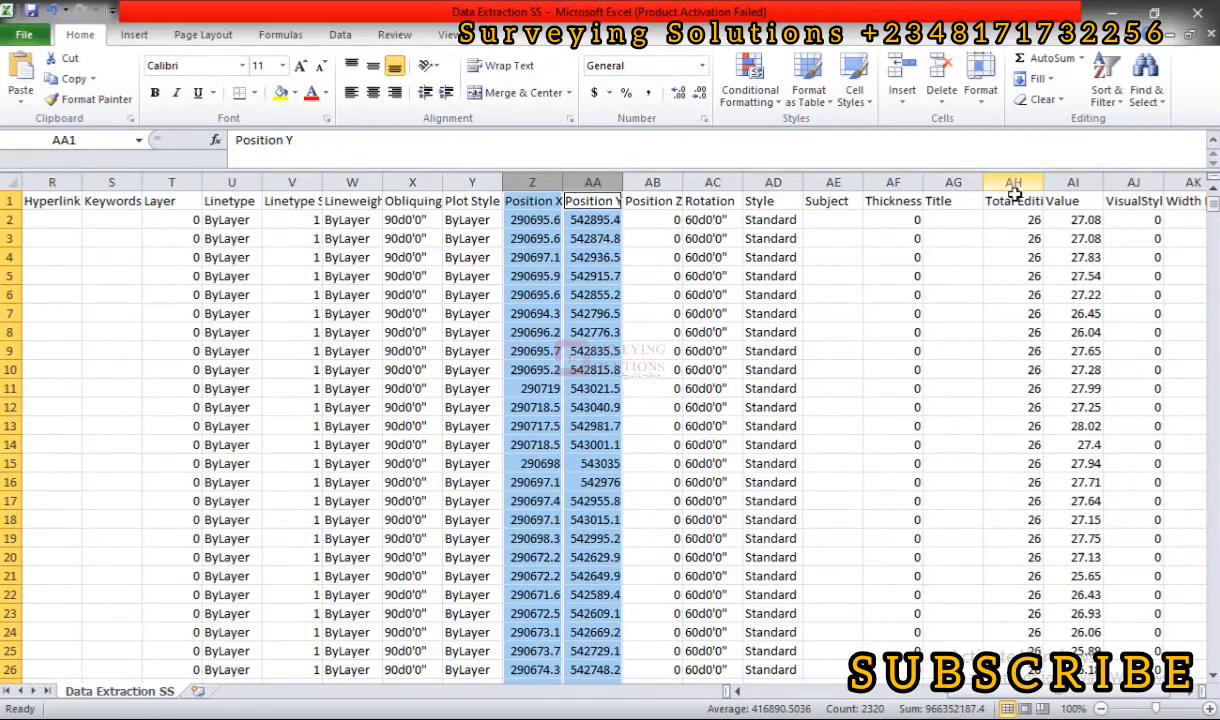
ctrl+click(1073, 180)
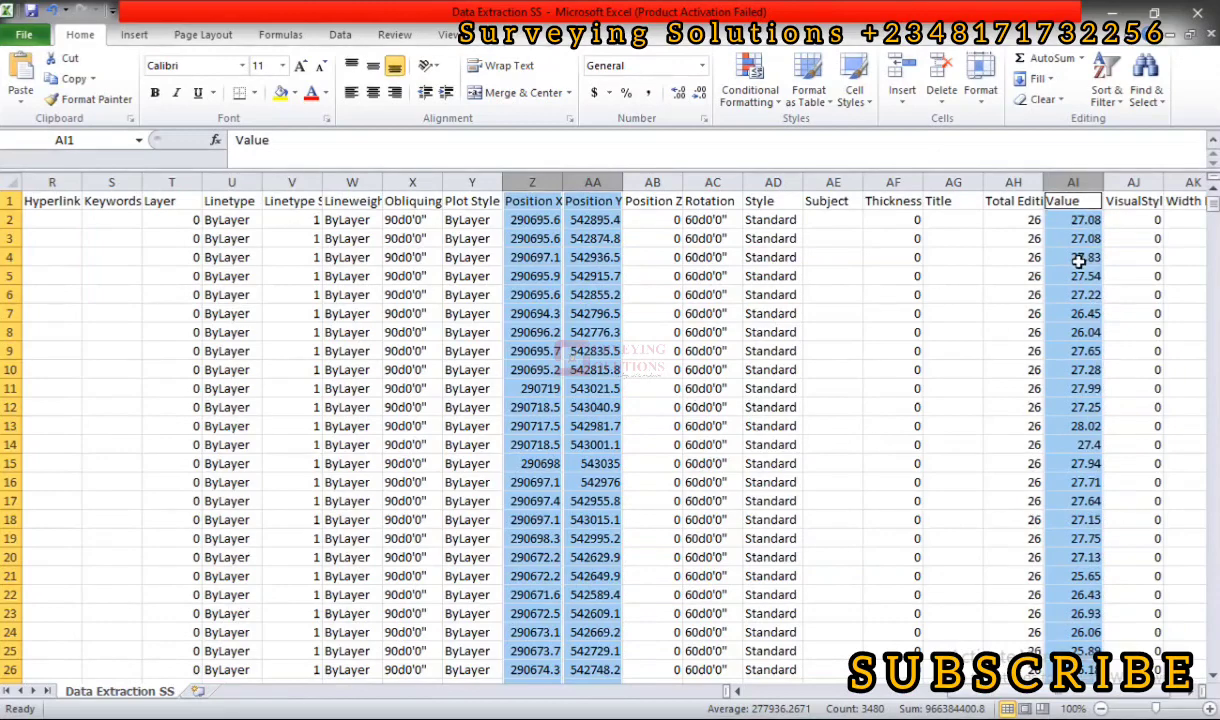
key(ctrl+c)
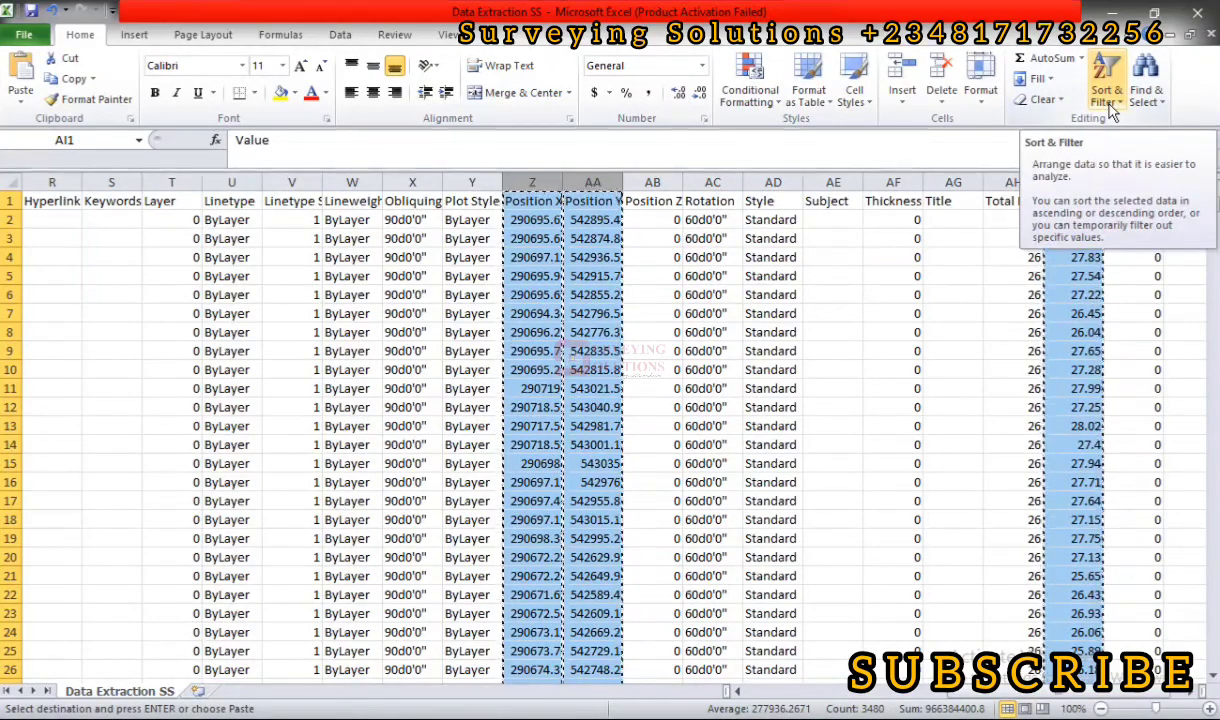
- Paste the copied columns into a new workbook starting at A1 and fit columns A and B to their contents
key(ctrl+n)
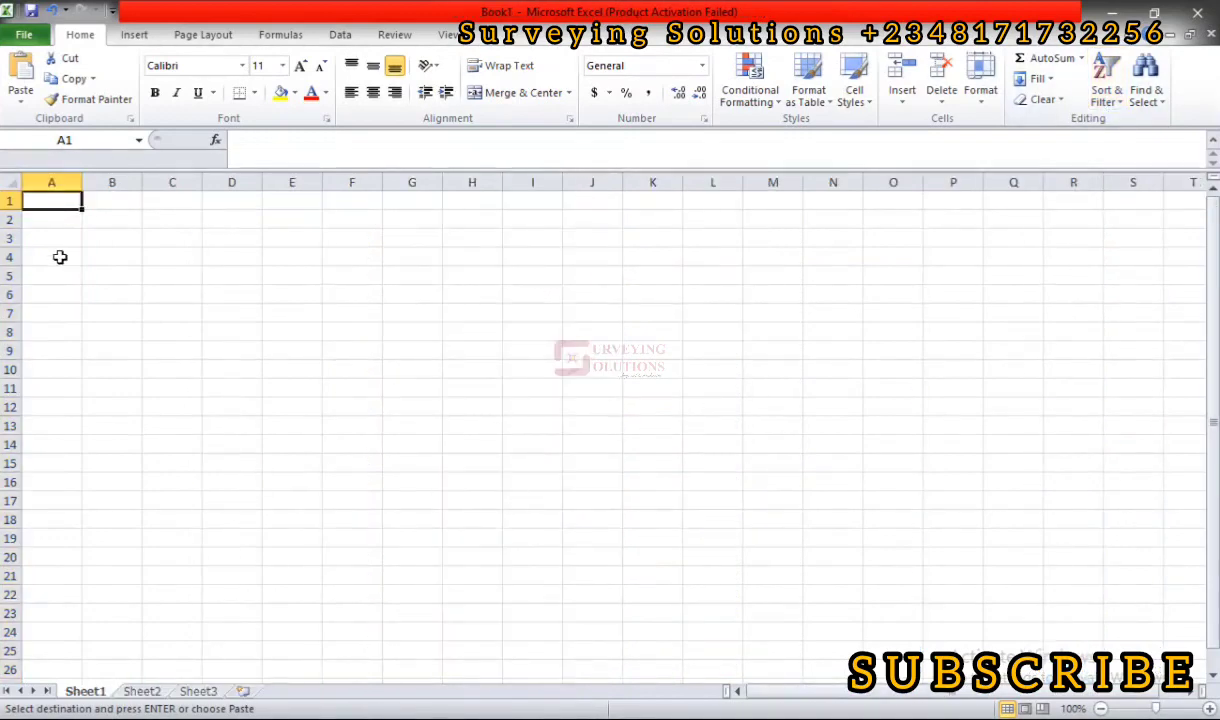
key(ctrl+v)
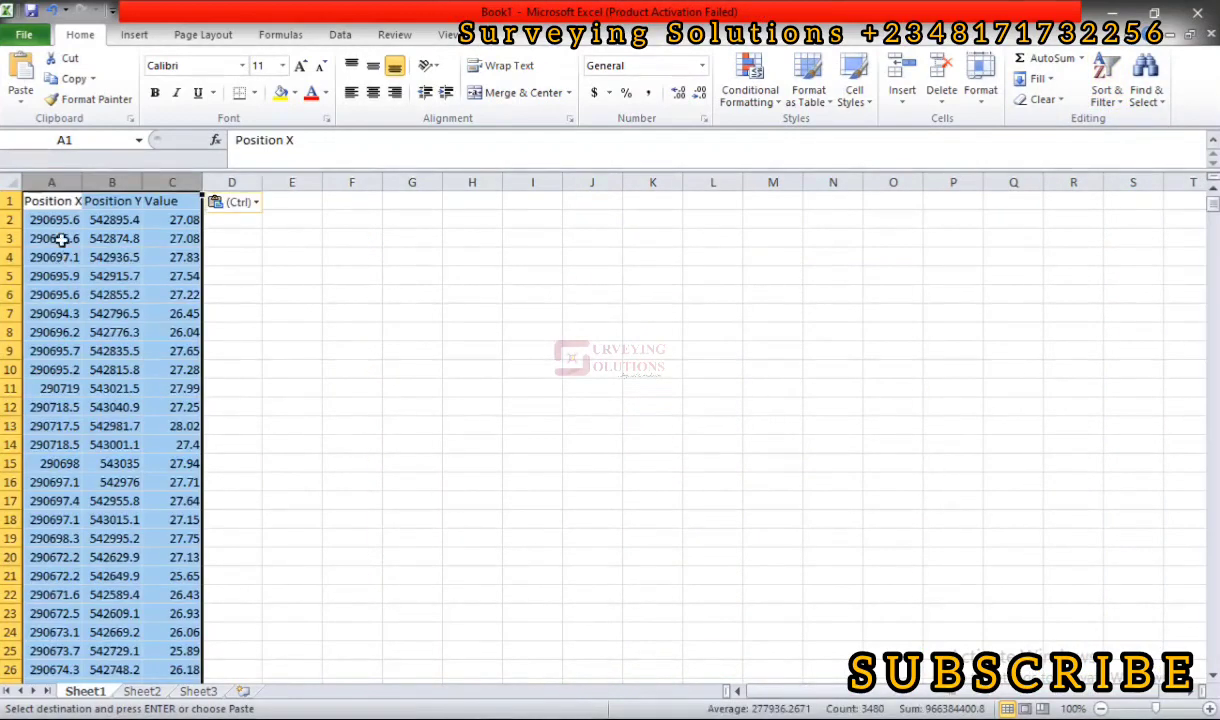
double_click(82, 182)
click(166, 182)
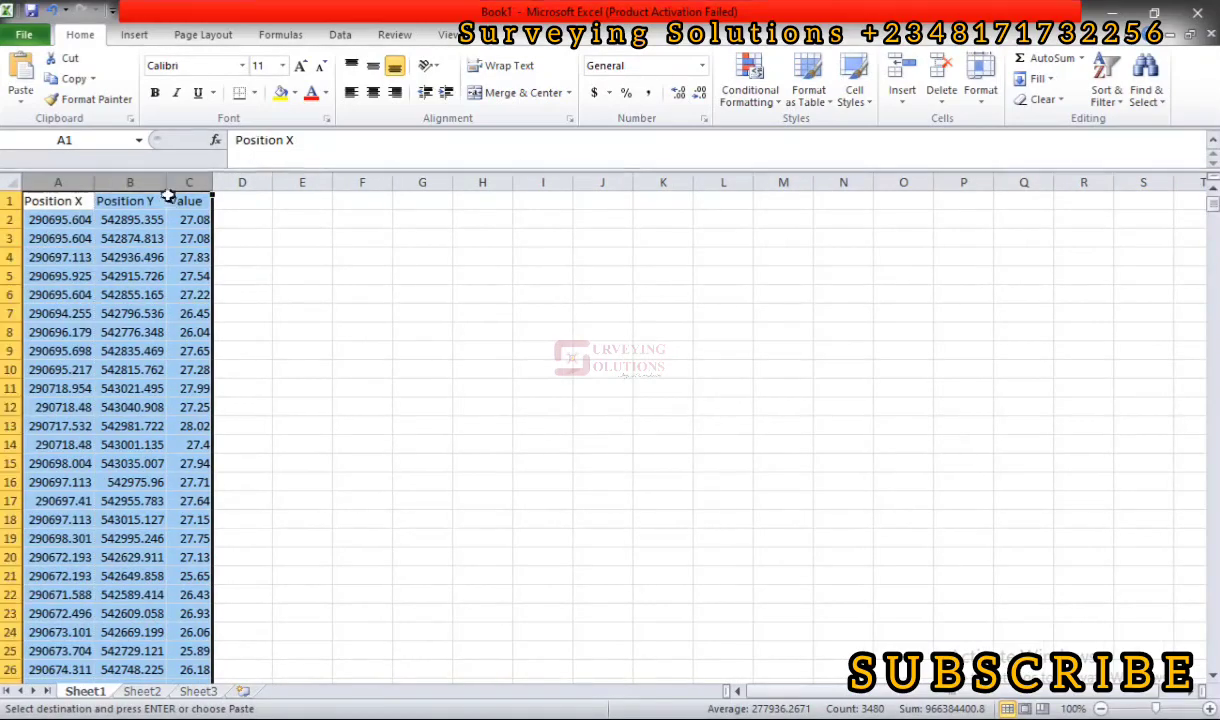
- Rename the three column headers in A1 to C1 as X, Y and Z
click(61, 201)
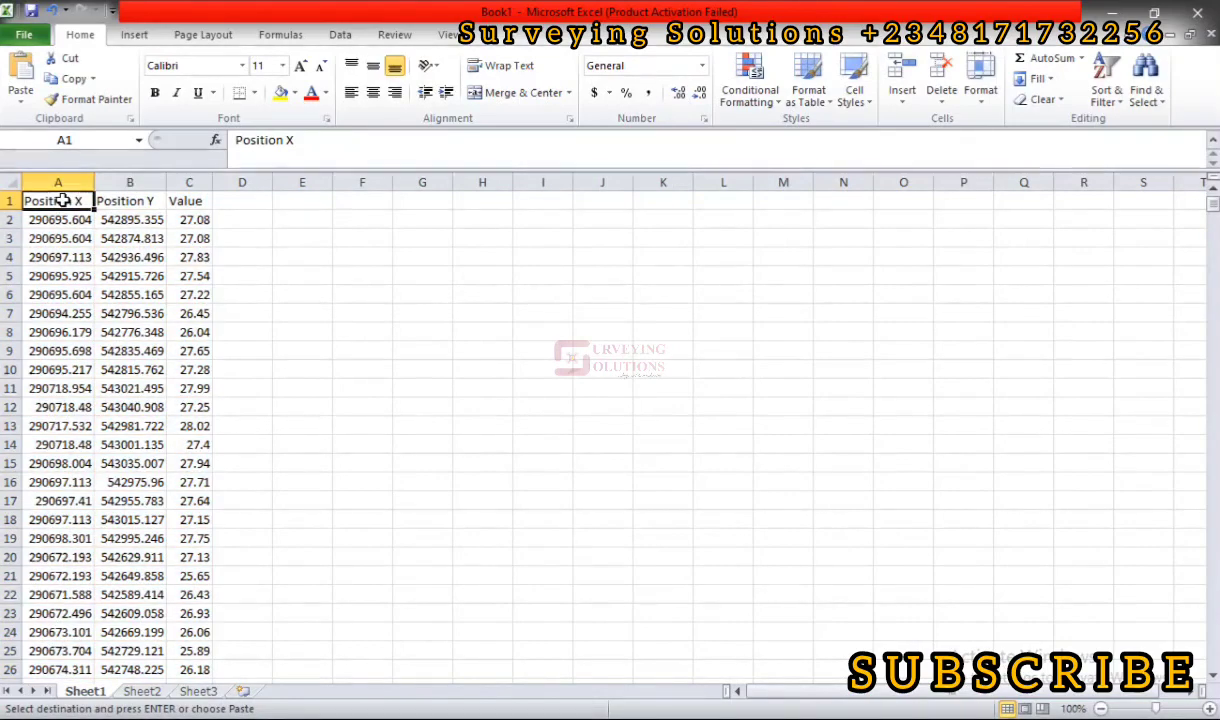
text(X)
click(156, 200)
text(Y)
click(182, 201)
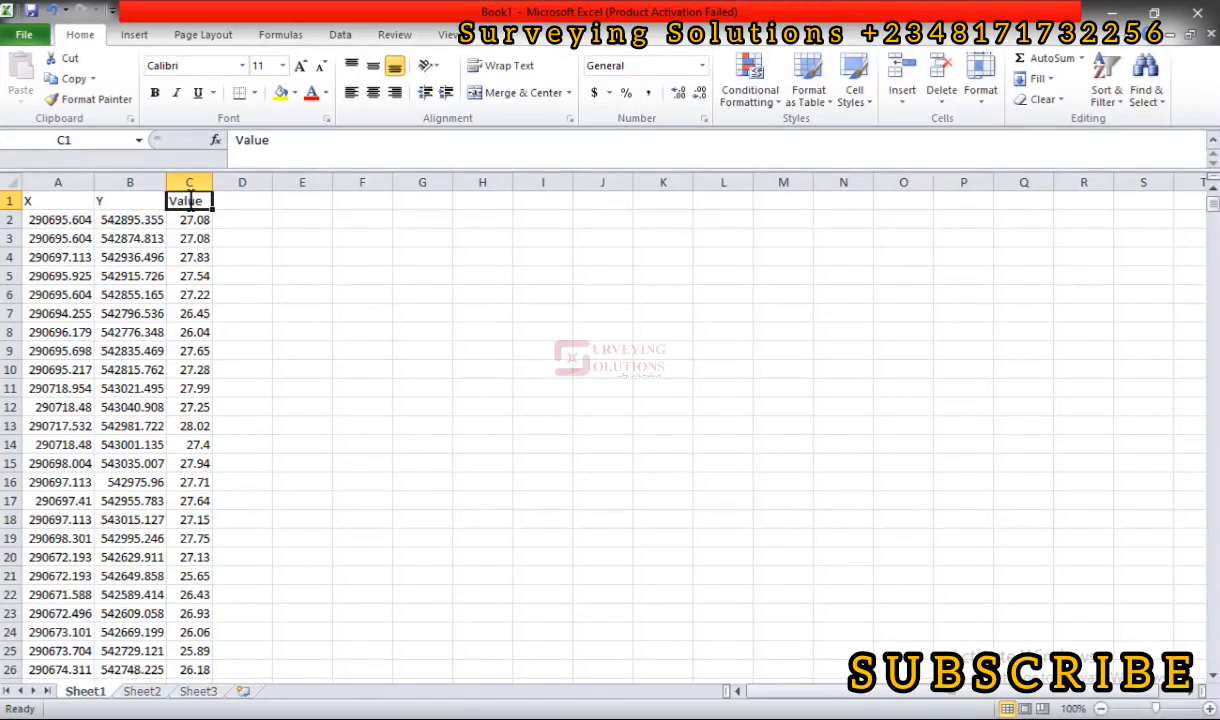
text(ZZ)
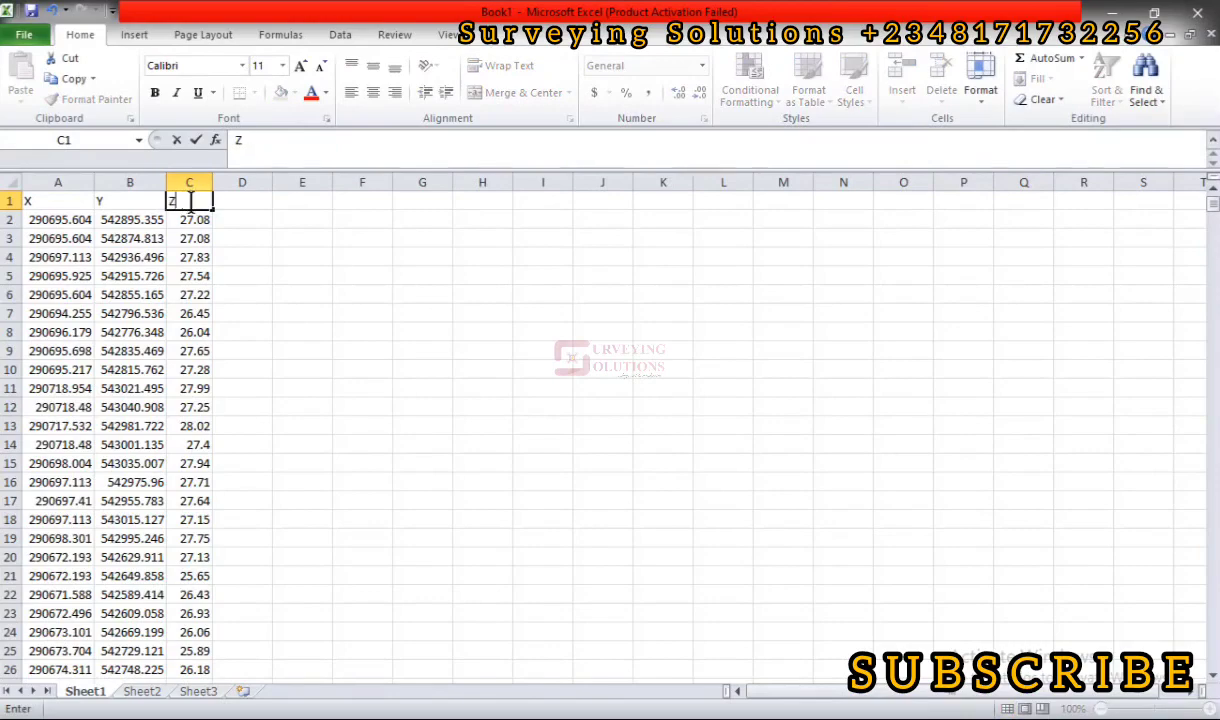
key(Return)
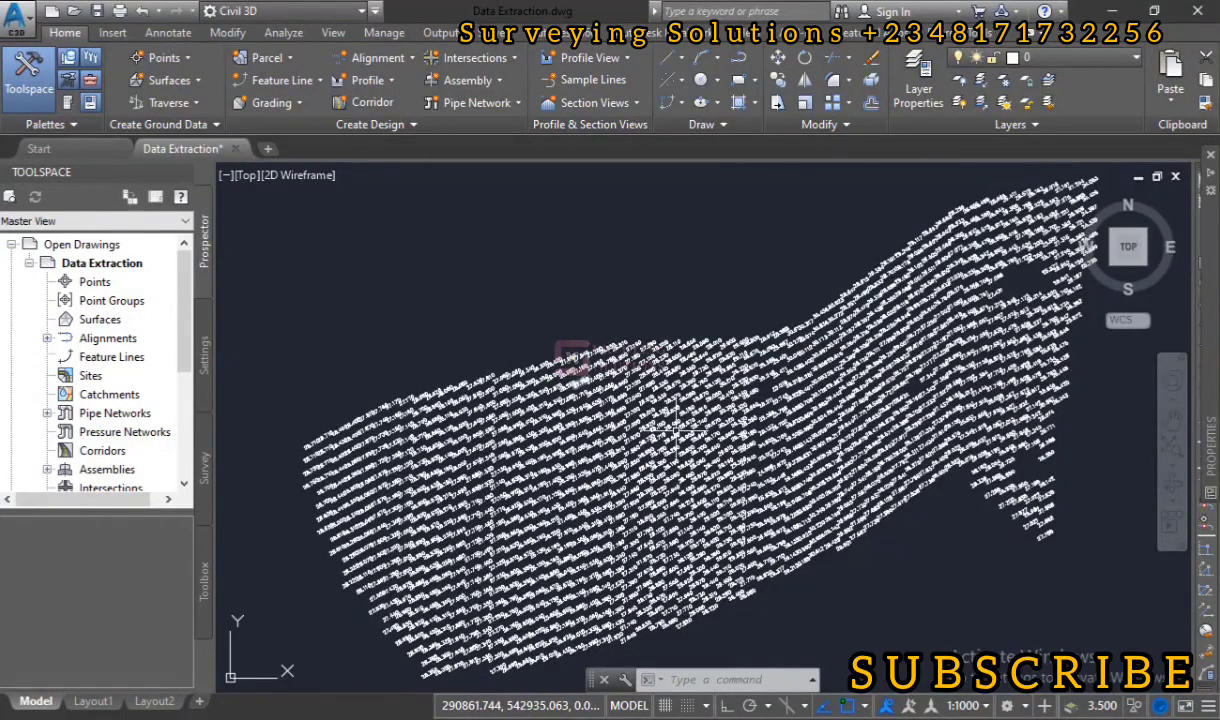
- Switch to the Civil 3D drawing, examine the elevation text labels up close, and zoom to the drawing extents
scroll(698, 404, up, 6)
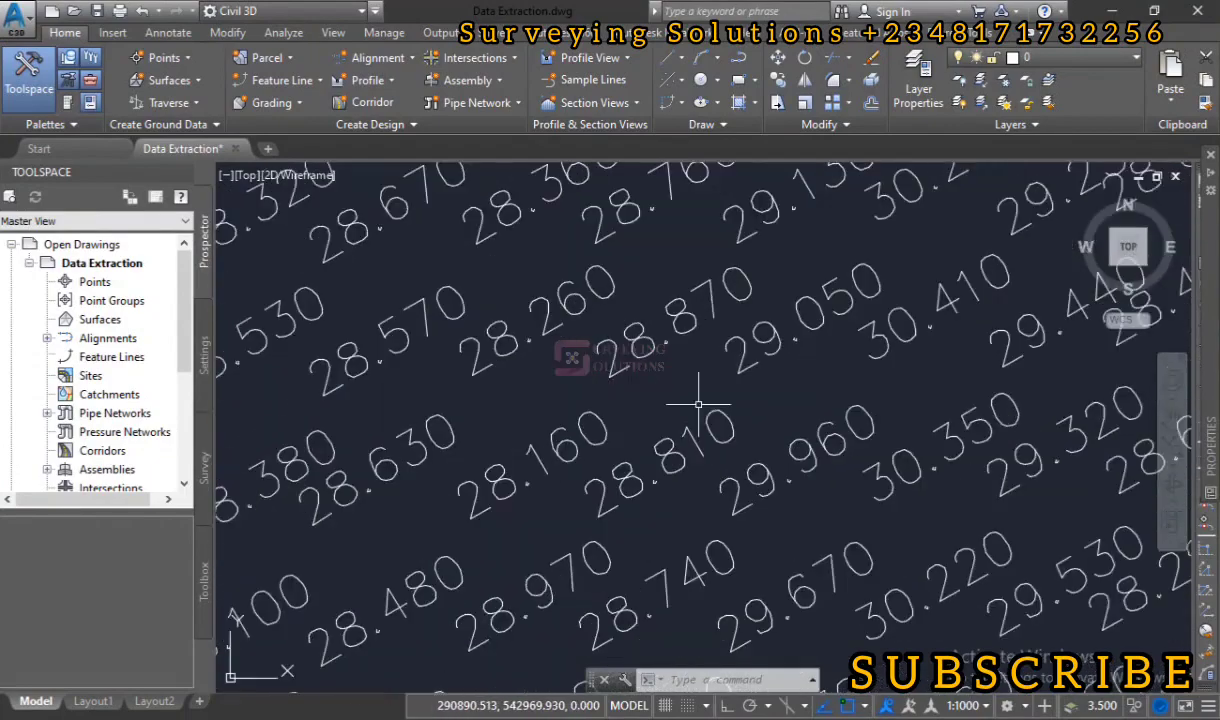
scroll(698, 404, down, 6)
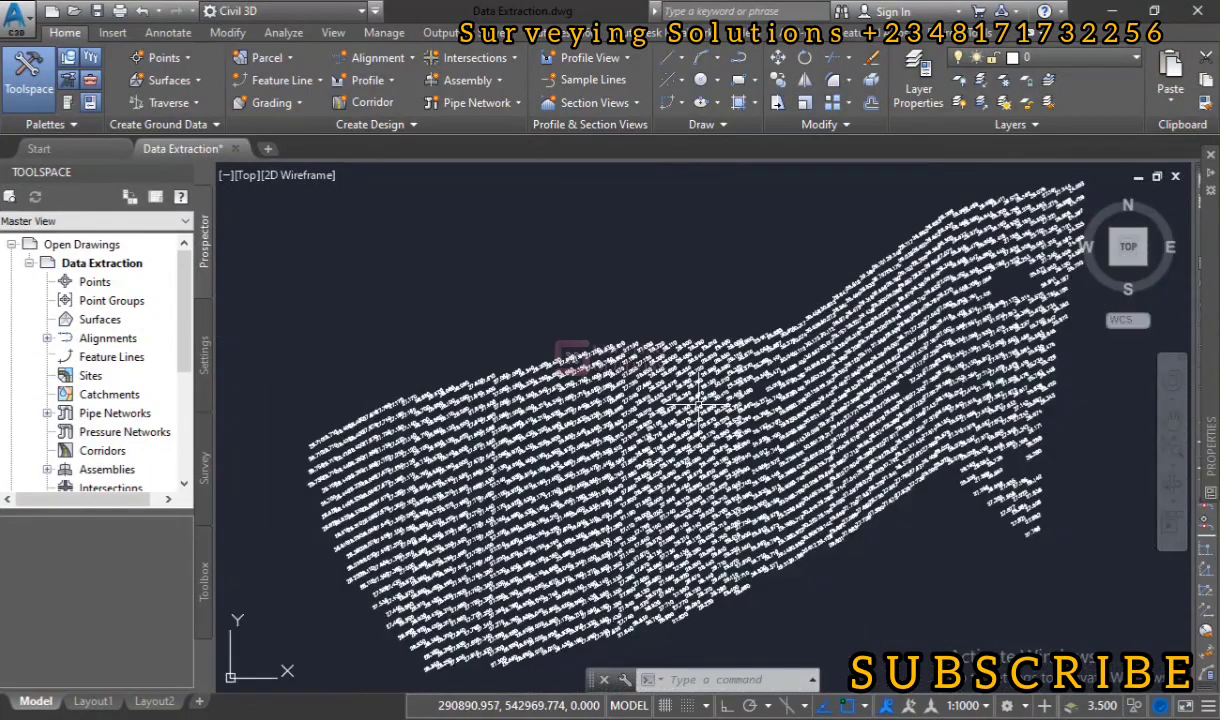
scroll(672, 404, down, 3)
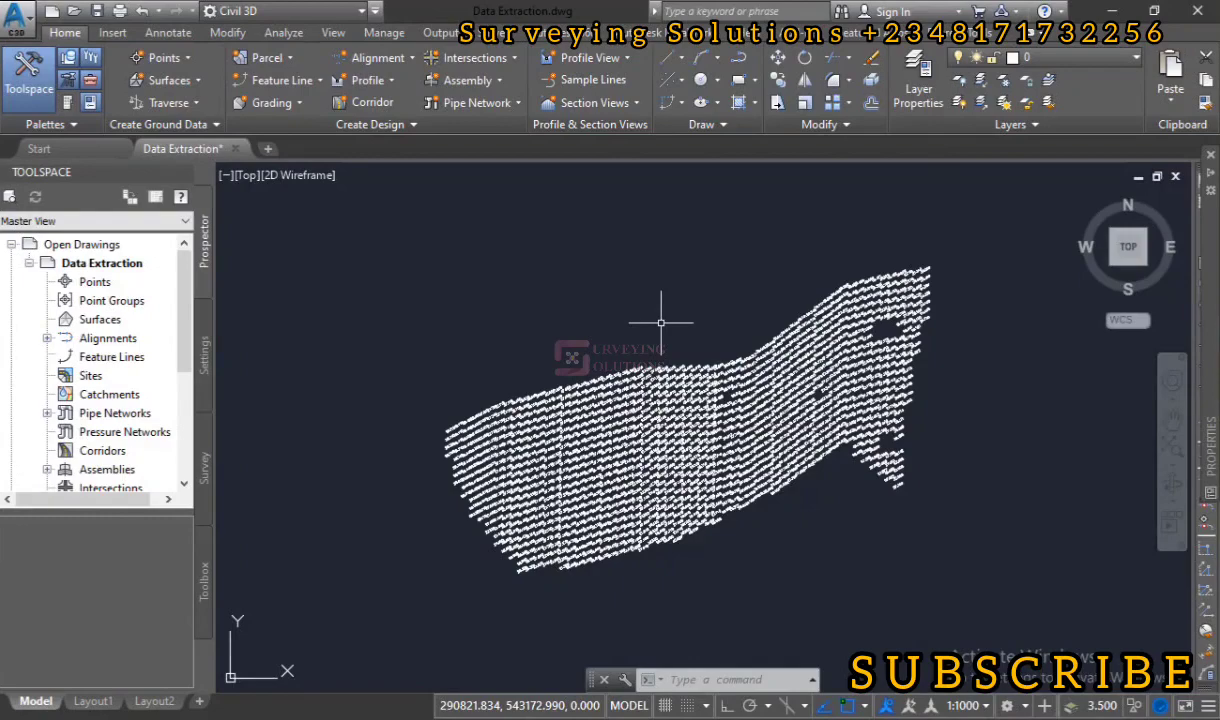
key(Escape)
key(Escape)
key(Escape)
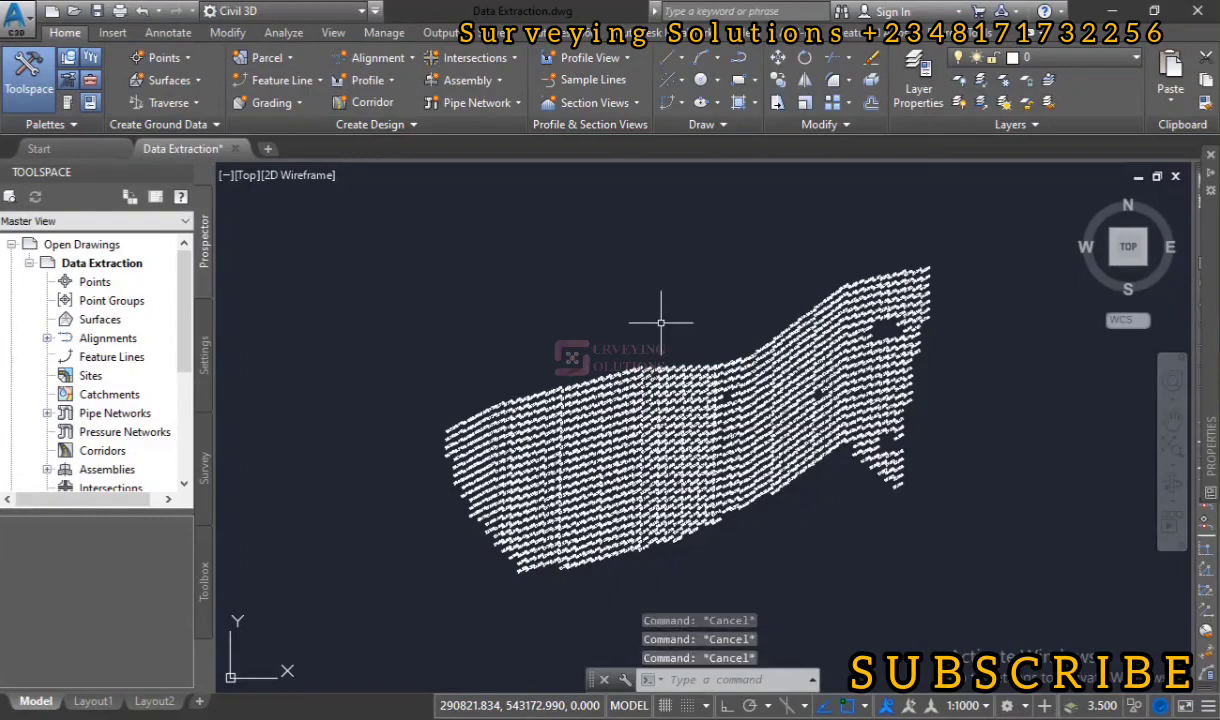
text(Z)
key(Return)
text(E)
key(Return)
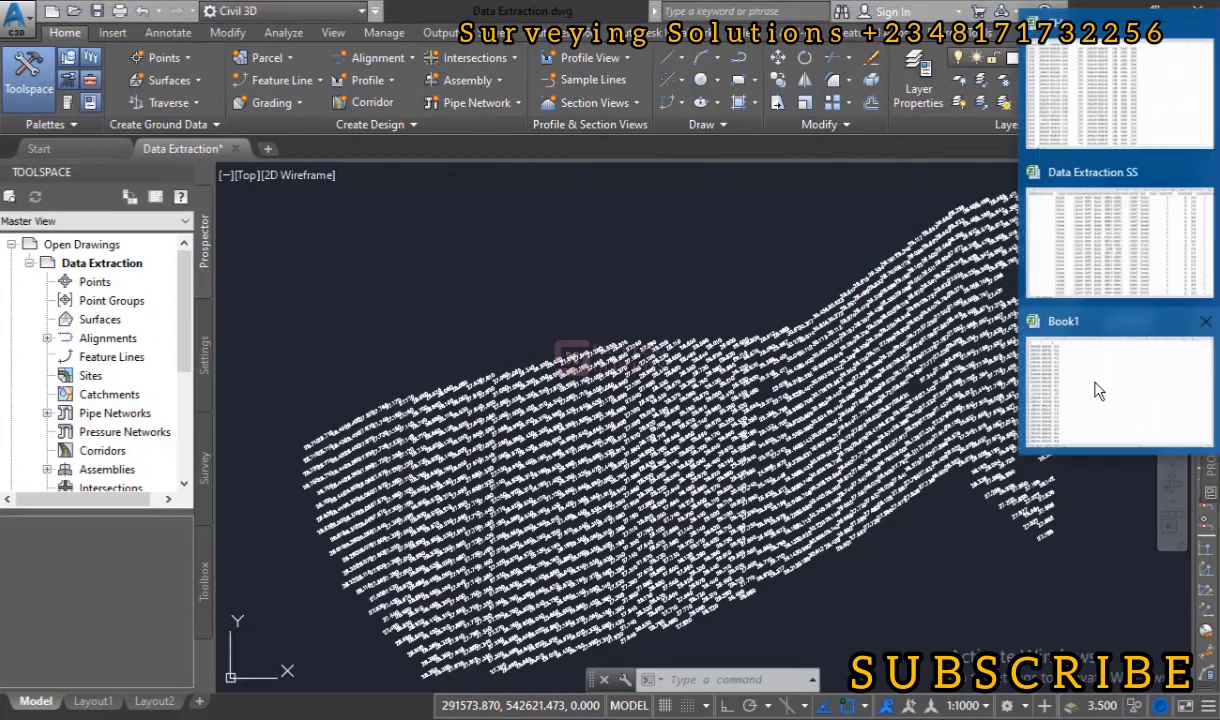
- Switch to Excel and review the coordinates in Book1 and the full set of extracted columns in Data Extraction SS
click(1098, 389)
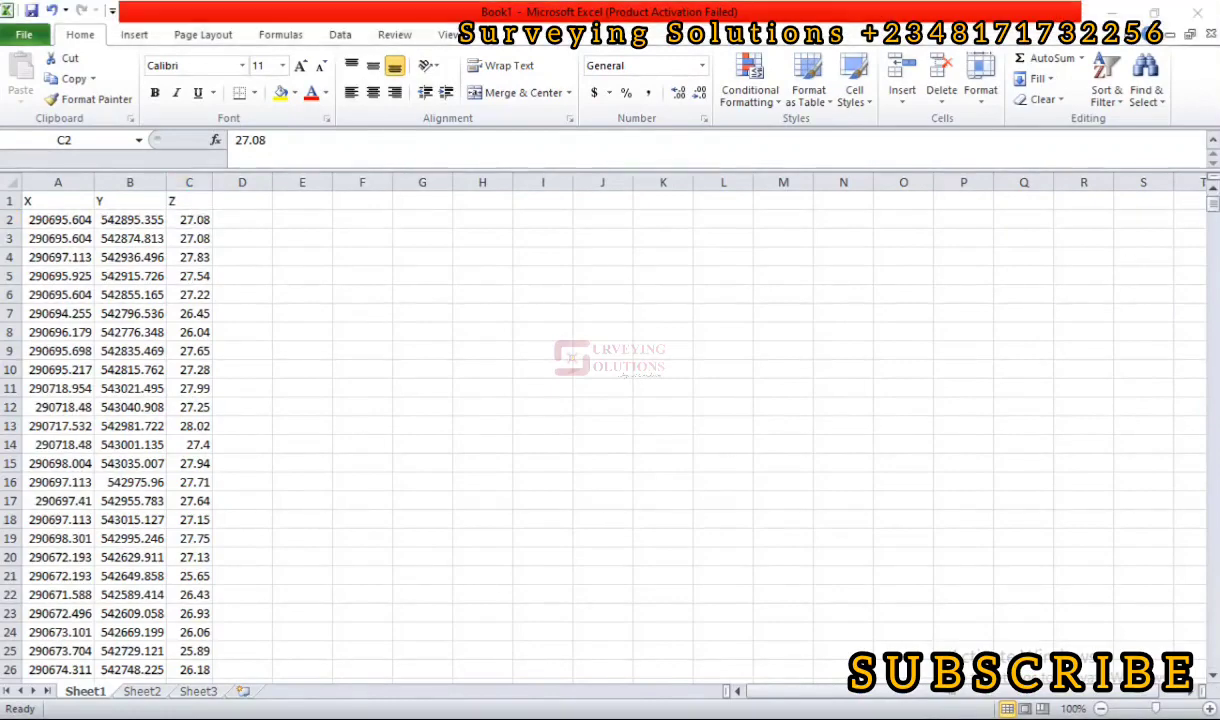
mouse_move(1182, 267)
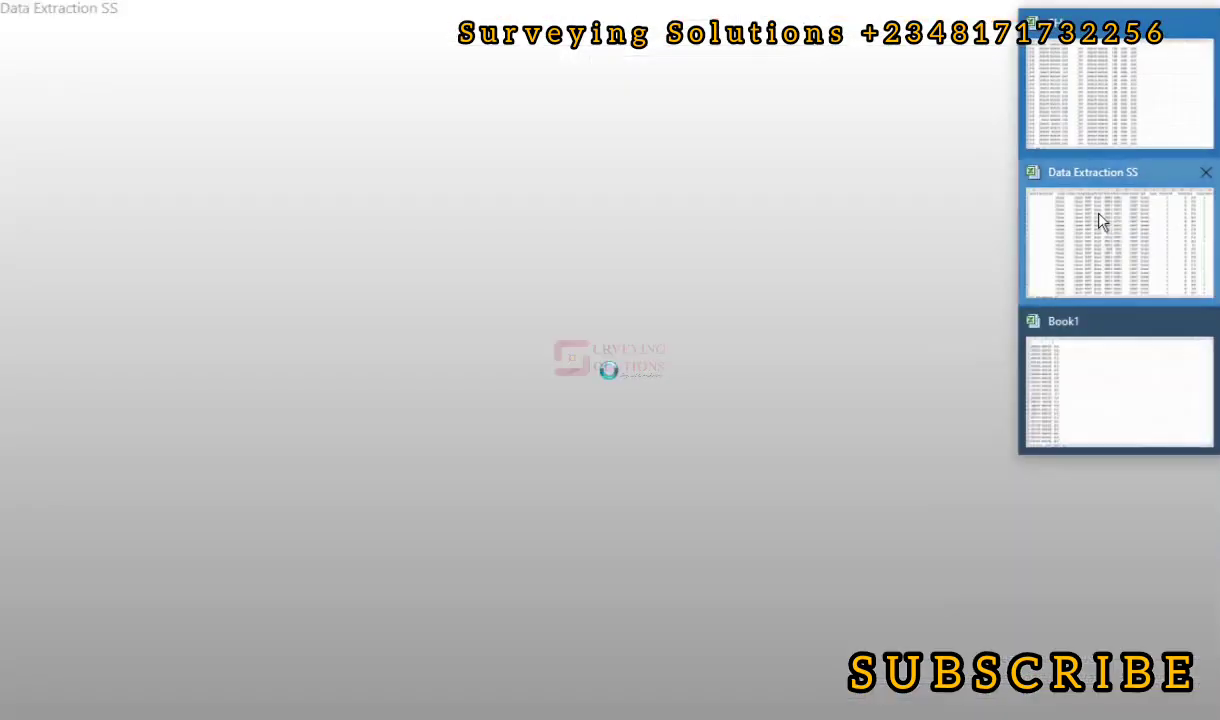
click(1100, 217)
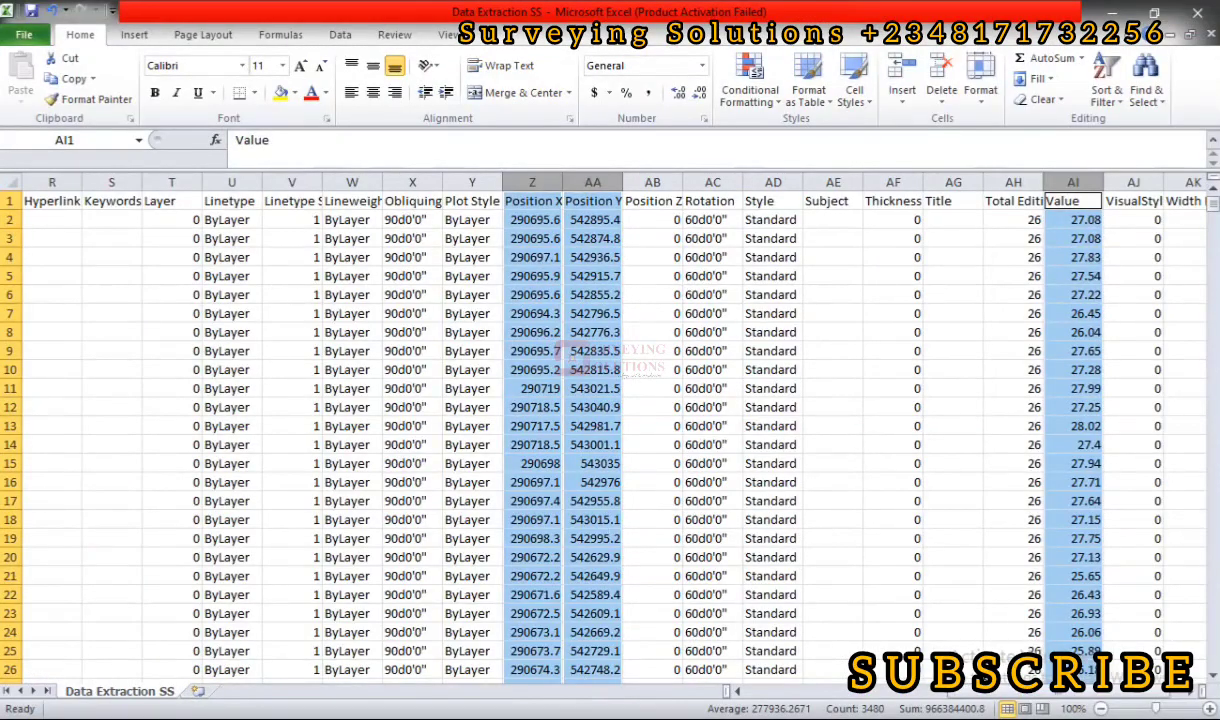
click(990, 682)
drag(990, 692, 740, 700)
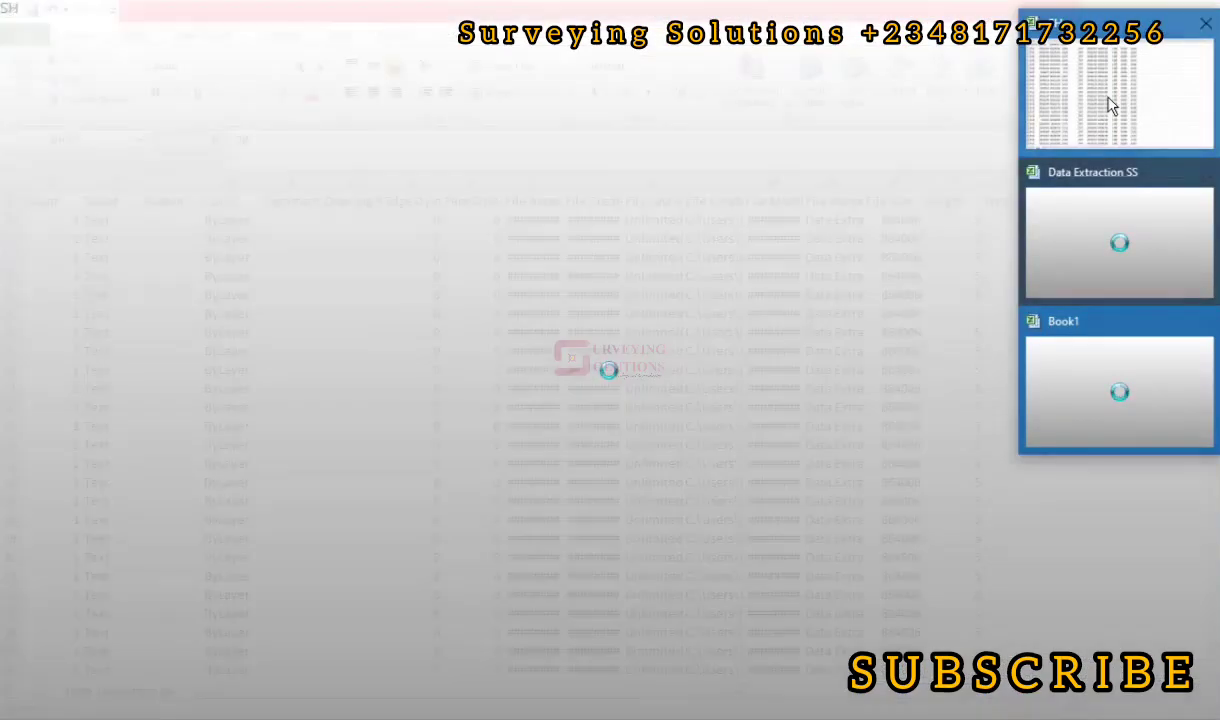
- Copy all Easting, Northing and Height values from B2 downward in the SH workbook
click(1110, 105)
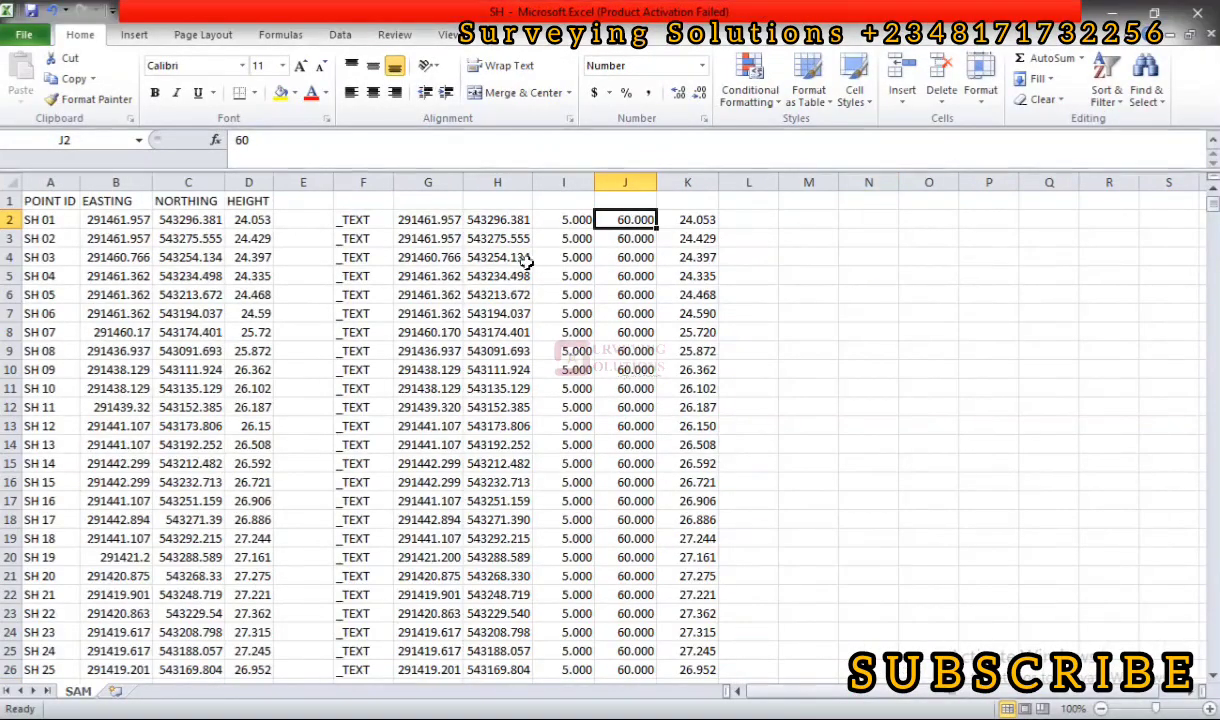
click(113, 219)
drag(232, 255, 232, 255)
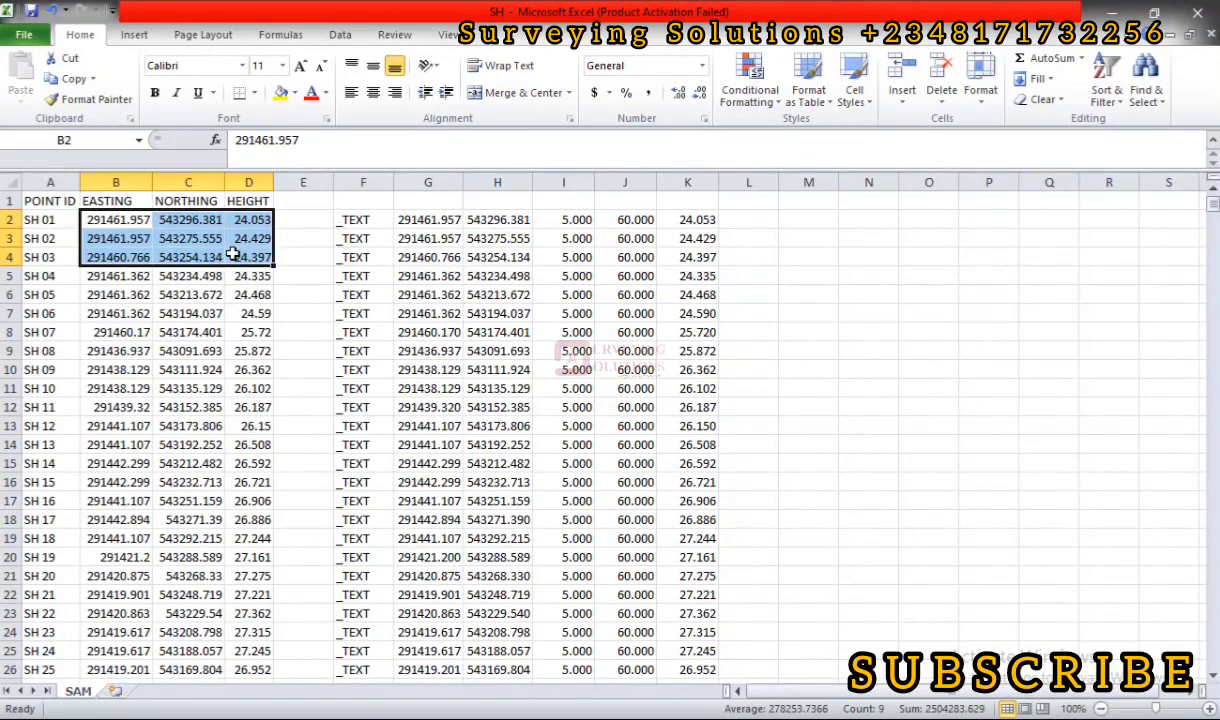
key(ctrl+shift+Down)
key(ctrl+c)
- Paste the original coordinates into Book1 starting at E2, fit column E to its contents, and compare them with the extracted values
click(1215, 260)
click(1096, 387)
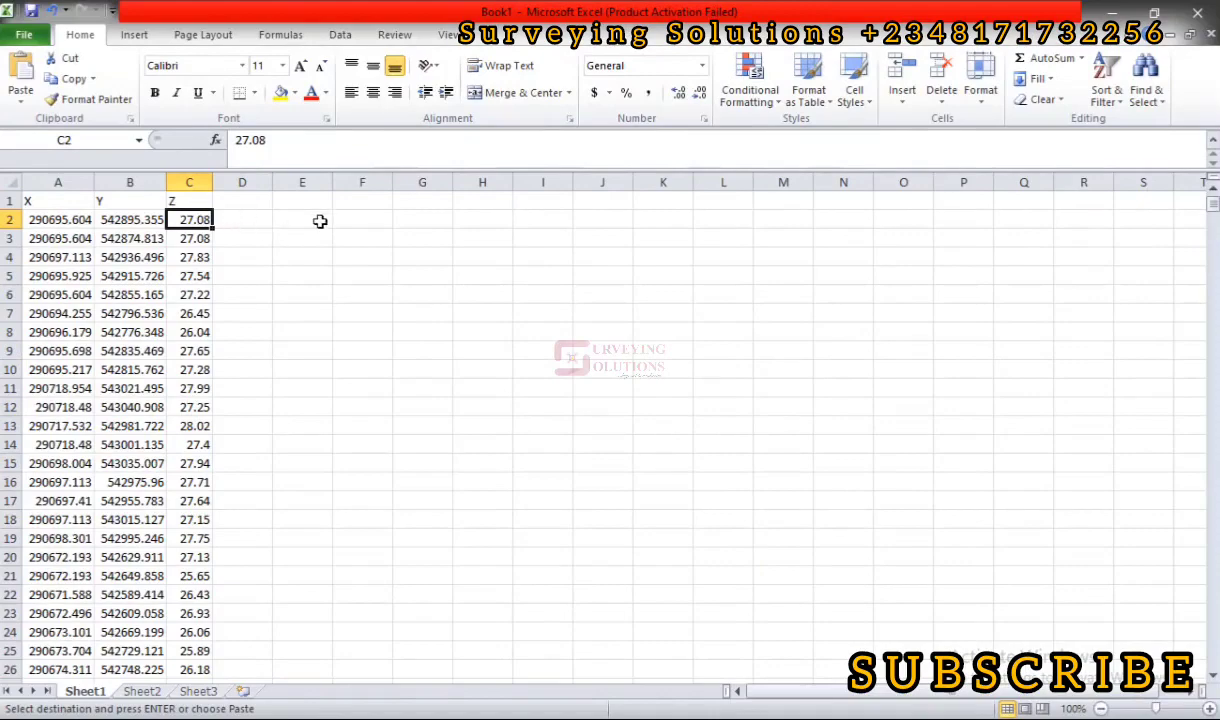
click(320, 221)
key(ctrl+v)
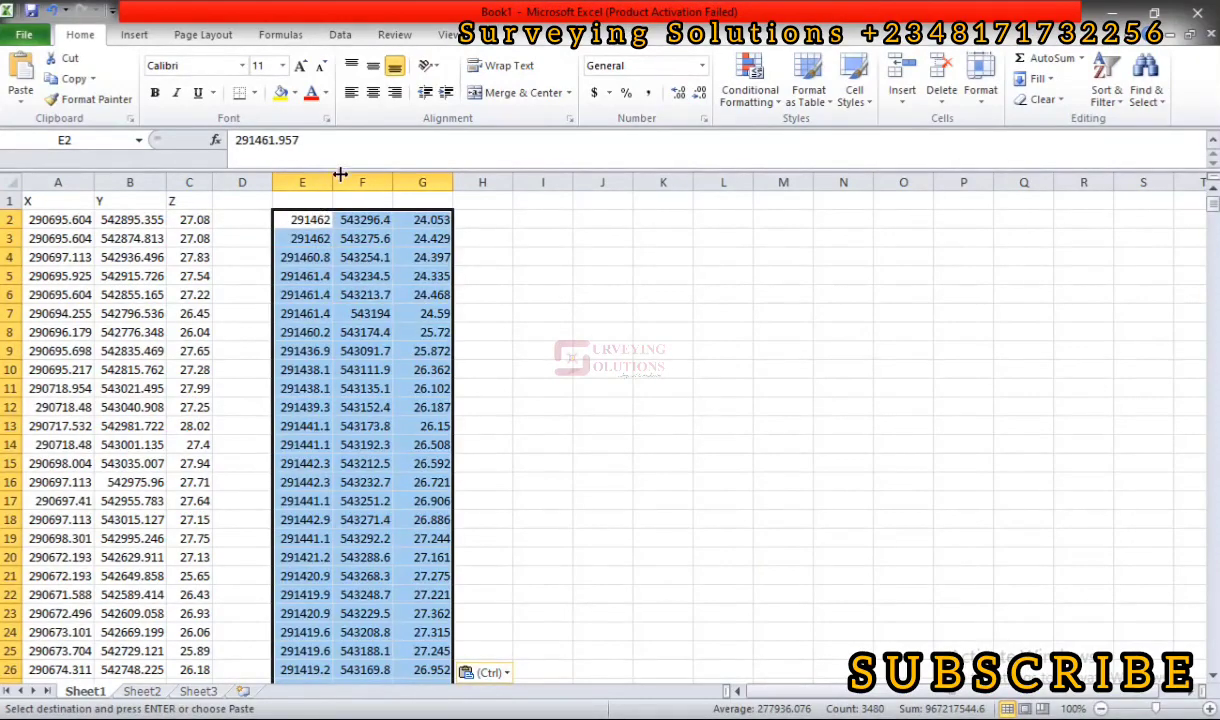
double_click(332, 176)
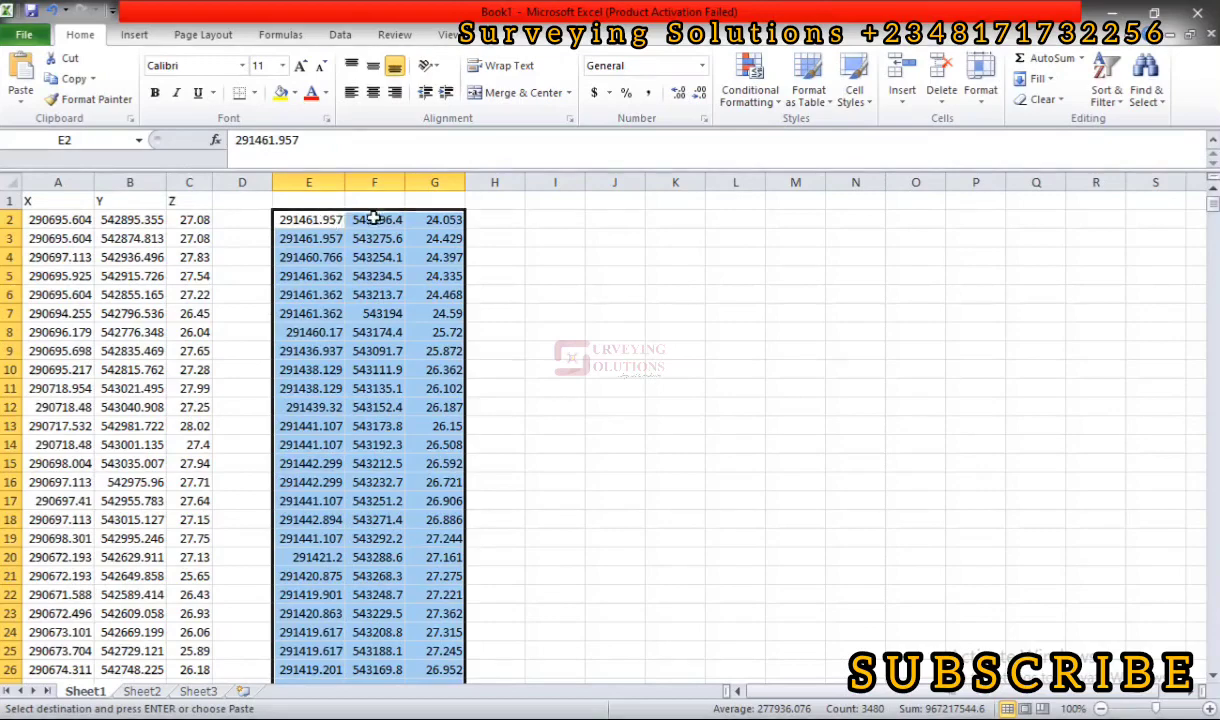
click(435, 181)
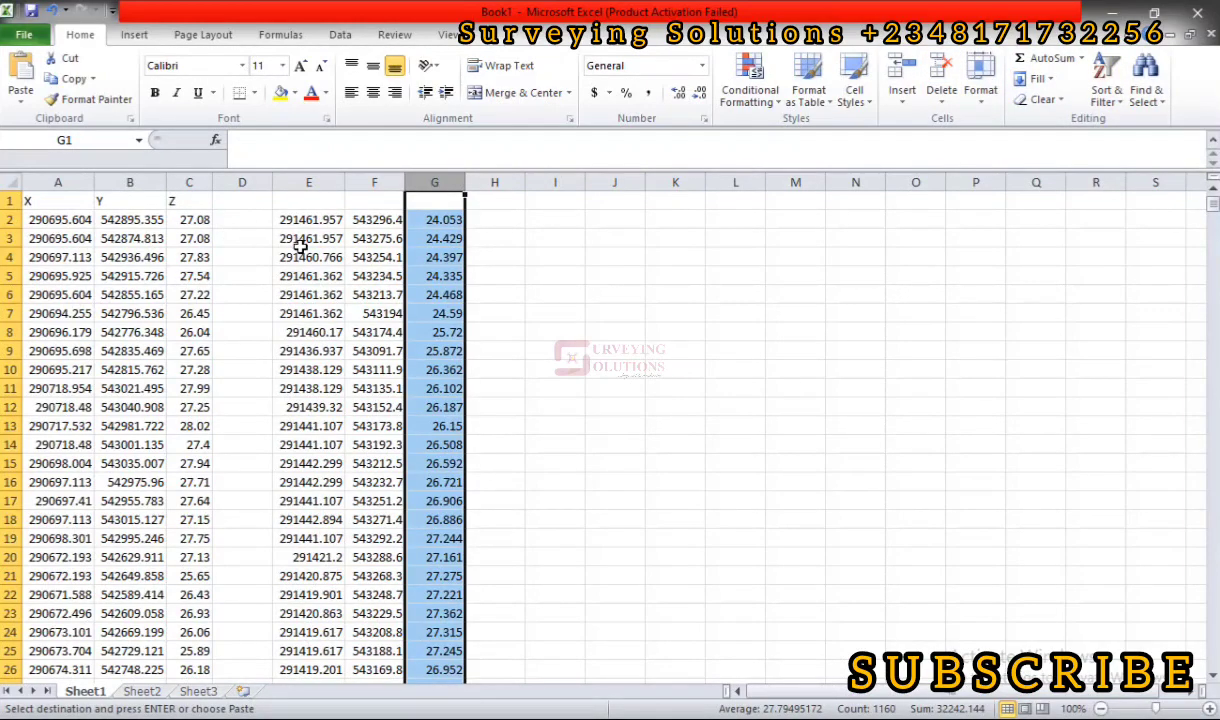
click(374, 219)
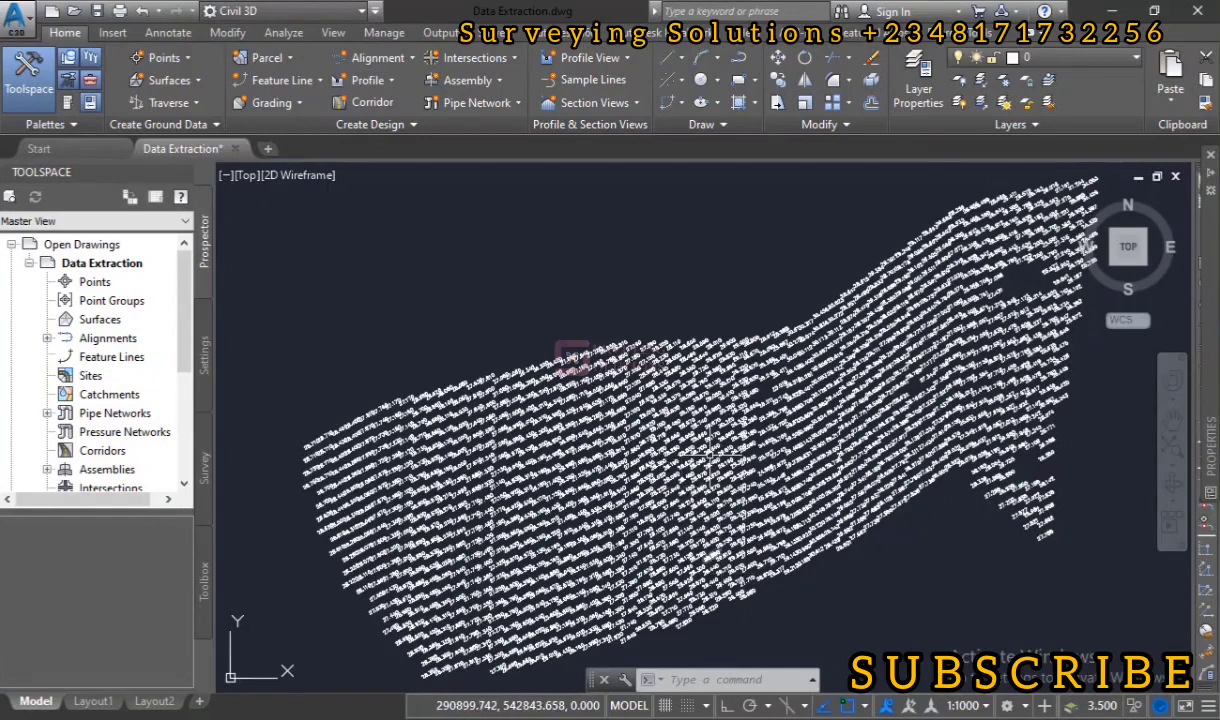
- Inspect the elevation labels in the Civil 3D drawing once more and return to the extents view
scroll(700, 400, down, 2)
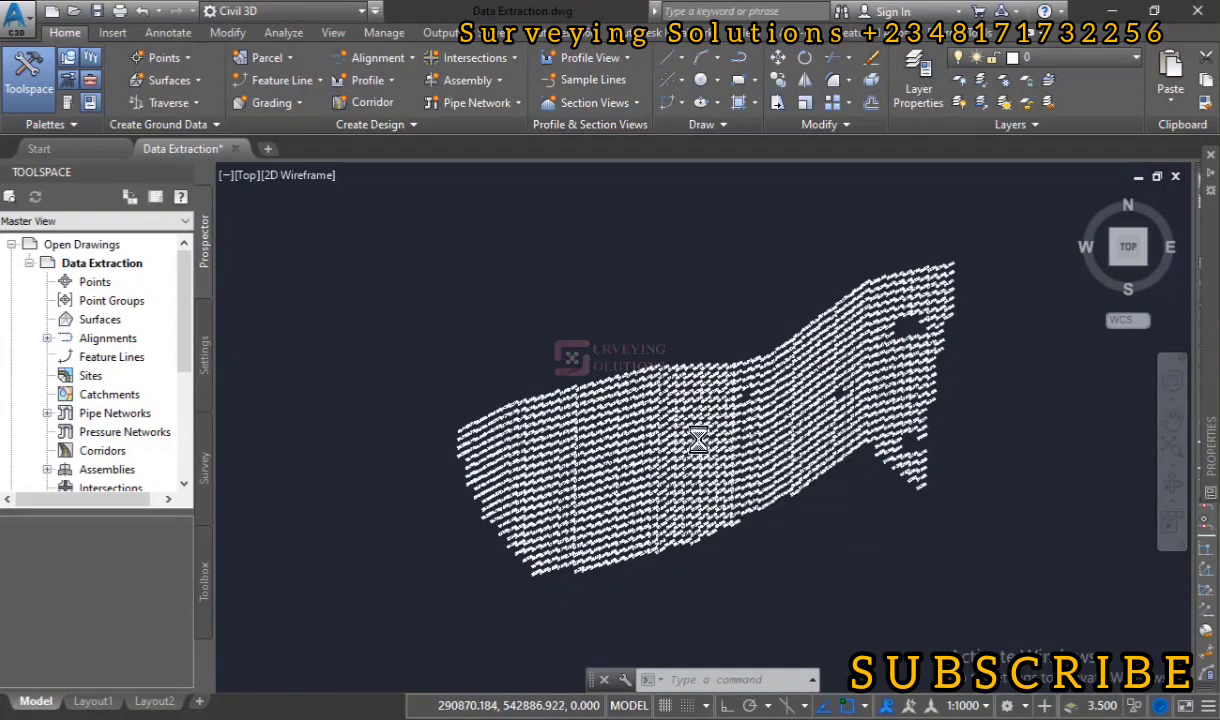
scroll(698, 438, up, 5)
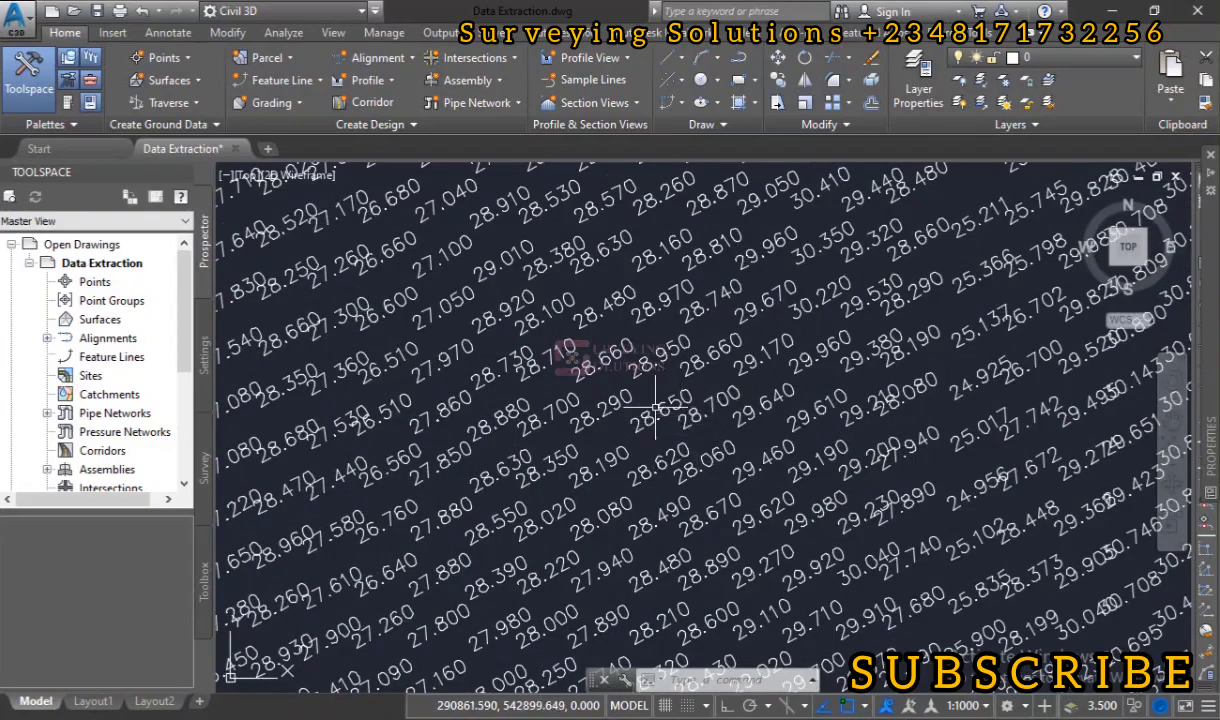
scroll(655, 408, down, 6)
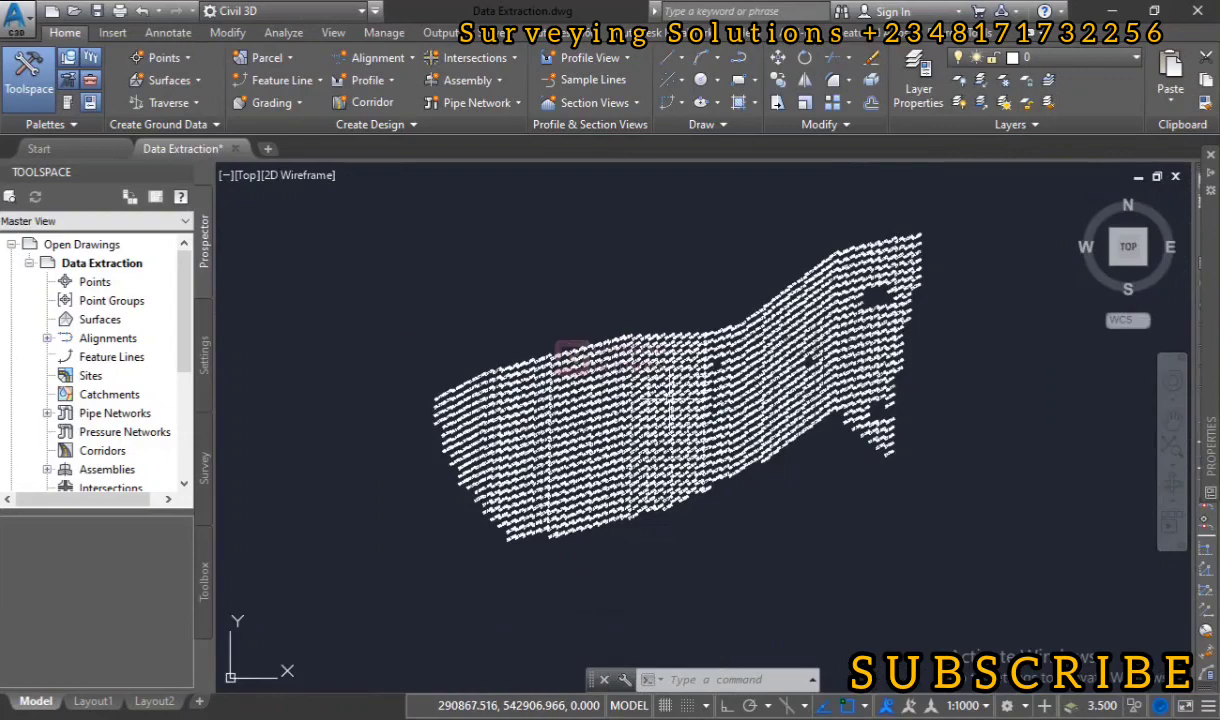
text(z)
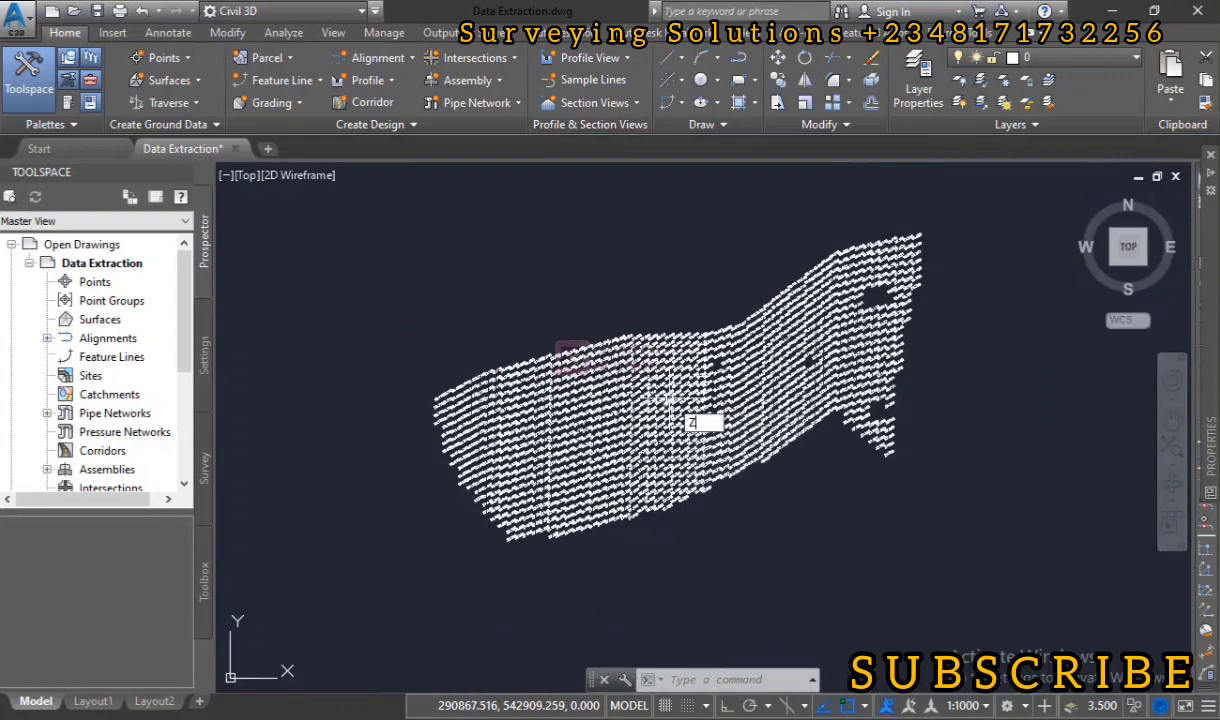
key(Return)
text(E)
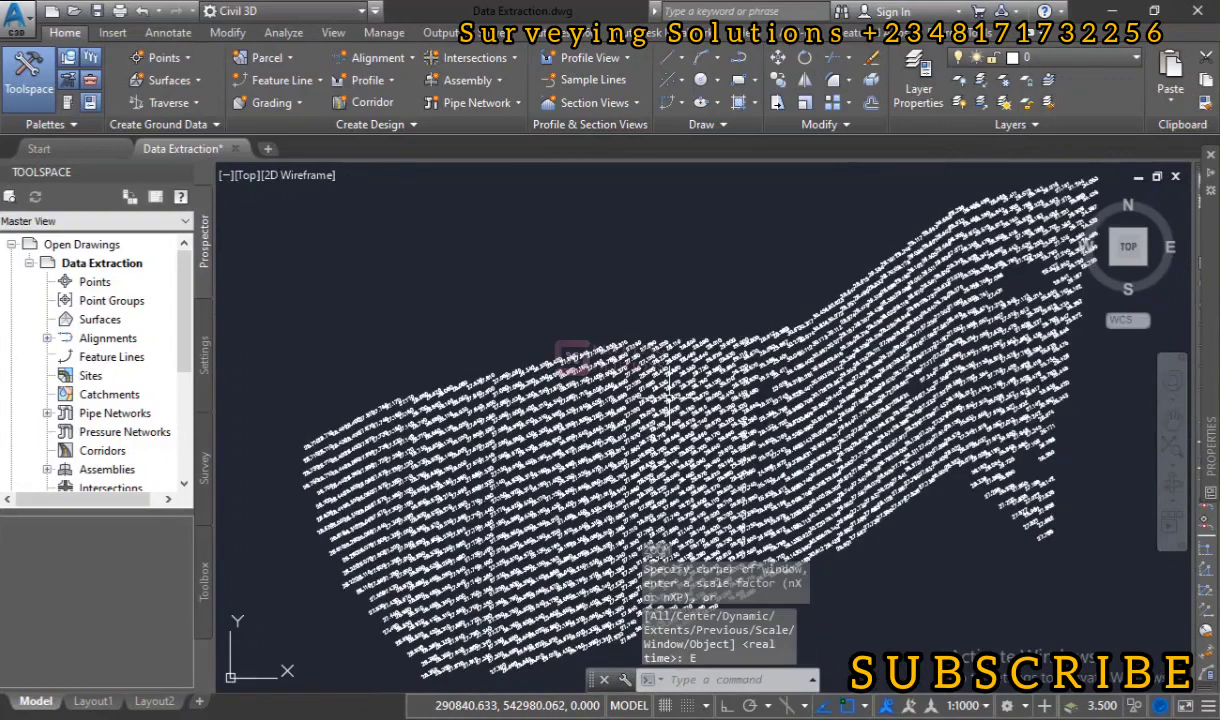